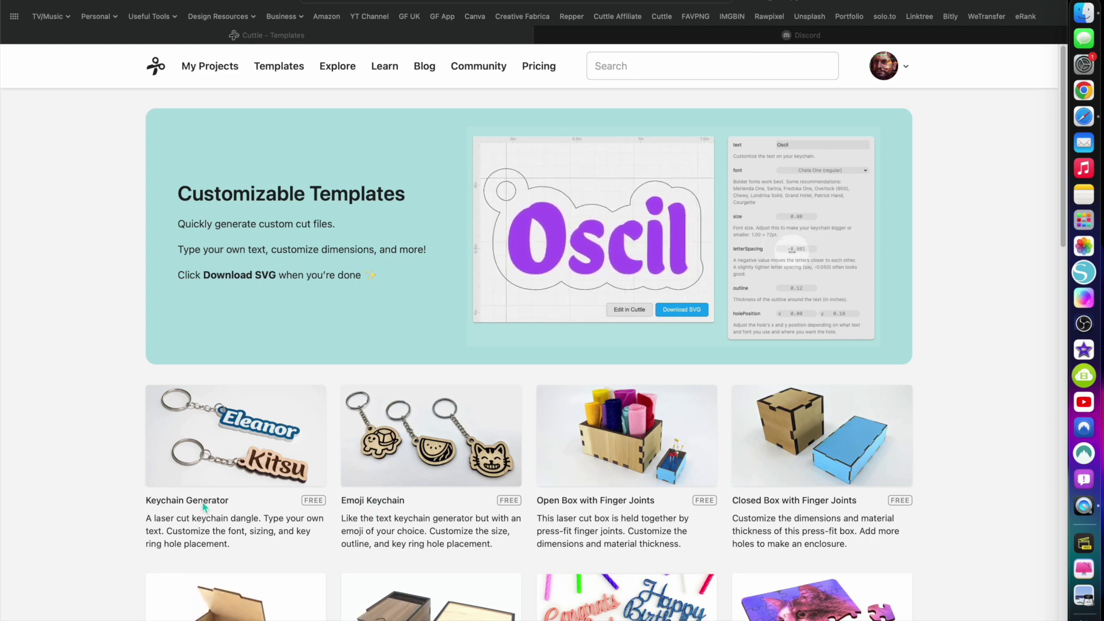
# - Open the Keychain Generator and show the 'Jaxi' preview with its Chewy 60 pt settings
pyautogui.click(119, 470)
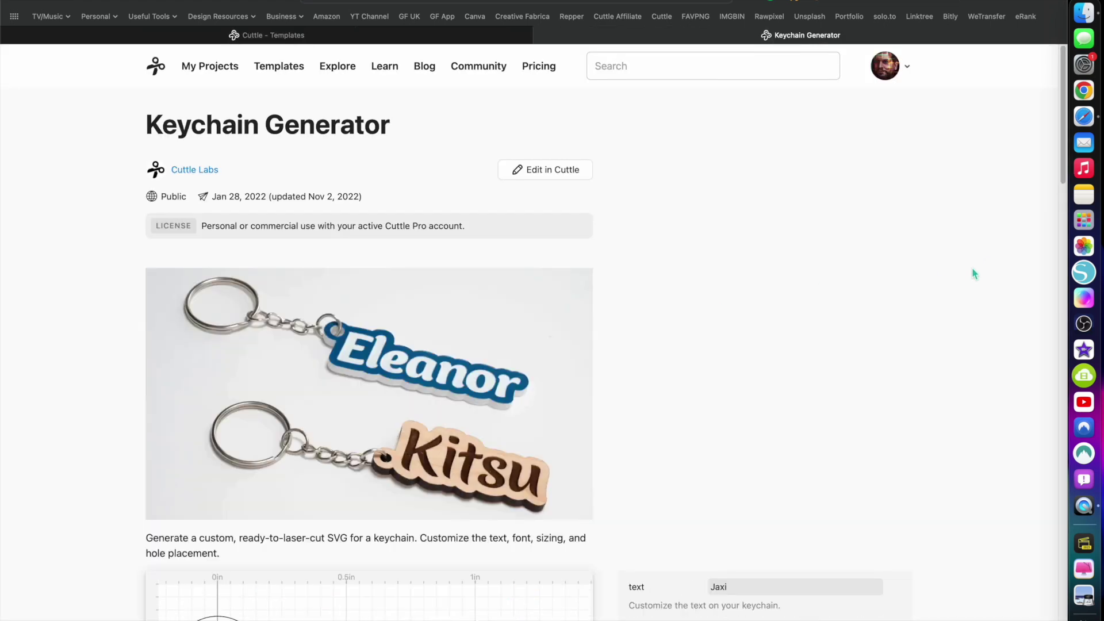
pyautogui.scroll(-3, 973, 269)
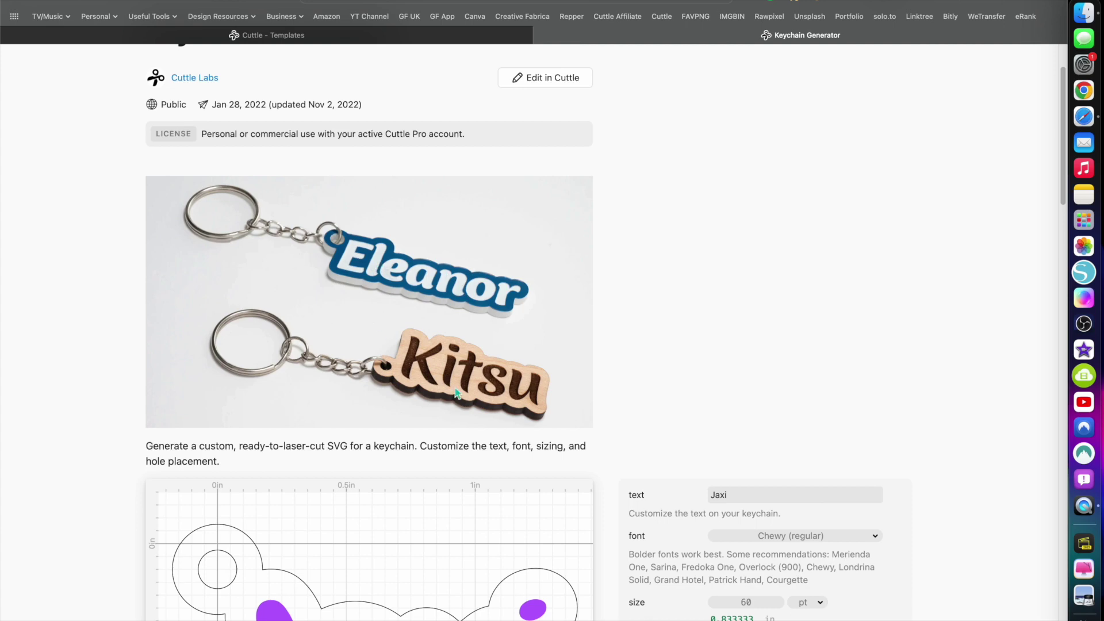
pyautogui.scroll(-9, 913, 371)
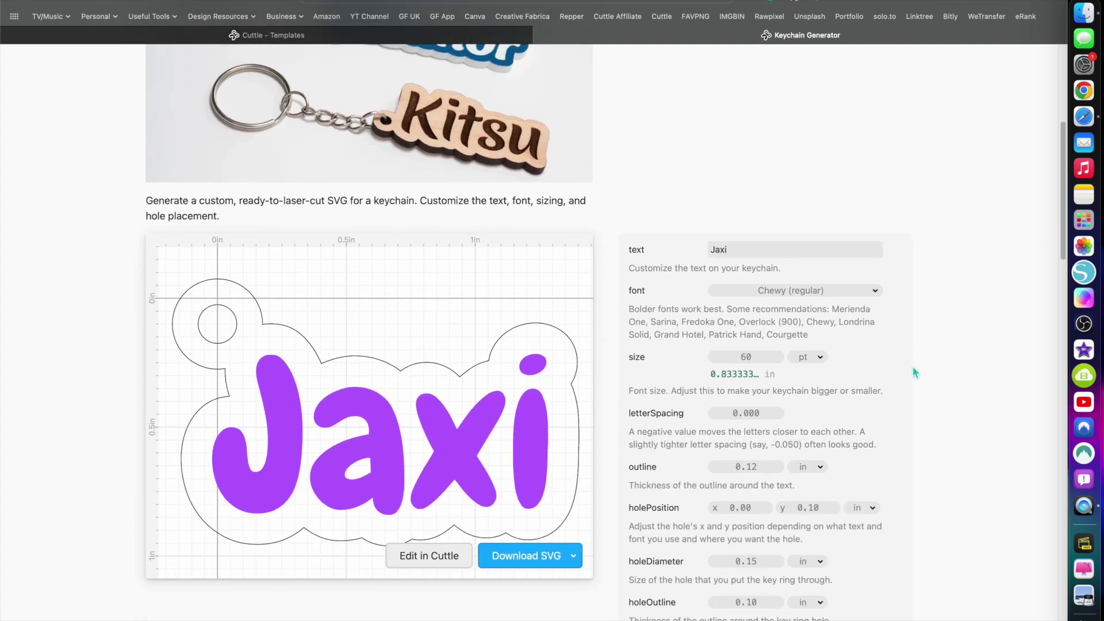
pyautogui.scroll(-1, 914, 373)
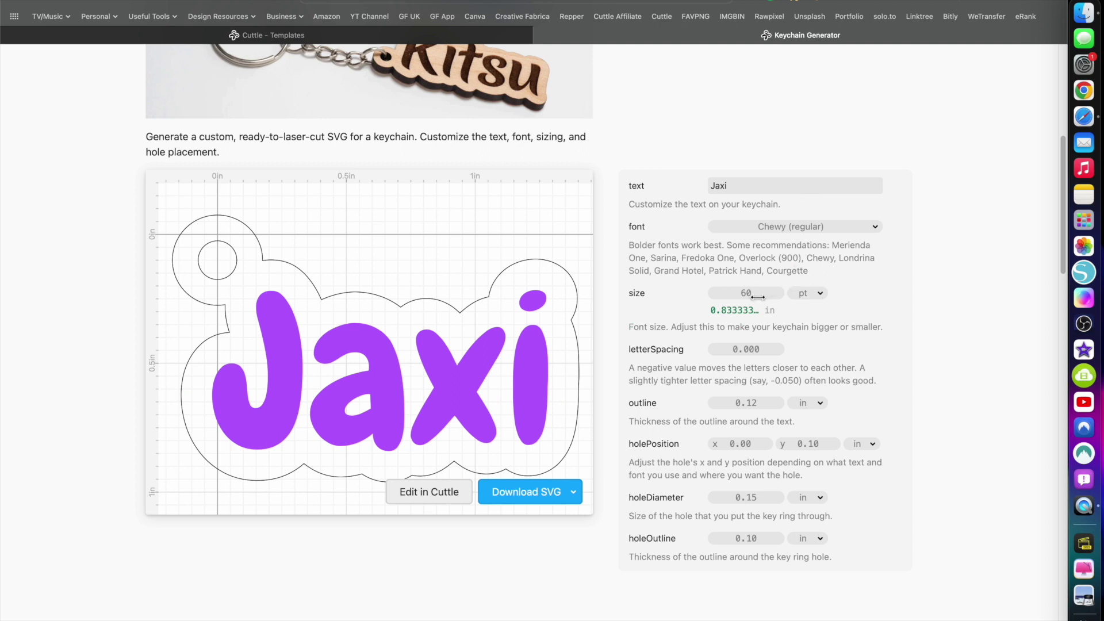
# - Set the Jaxi keychain text size to 70 pt
pyautogui.moveTo(758, 297)
pyautogui.mouseDown()
pyautogui.moveTo(699, 300)
pyautogui.moveTo(757, 294)
pyautogui.moveTo(697, 291)
pyautogui.moveTo(784, 292)
pyautogui.moveTo(748, 294)
pyautogui.mouseUp()
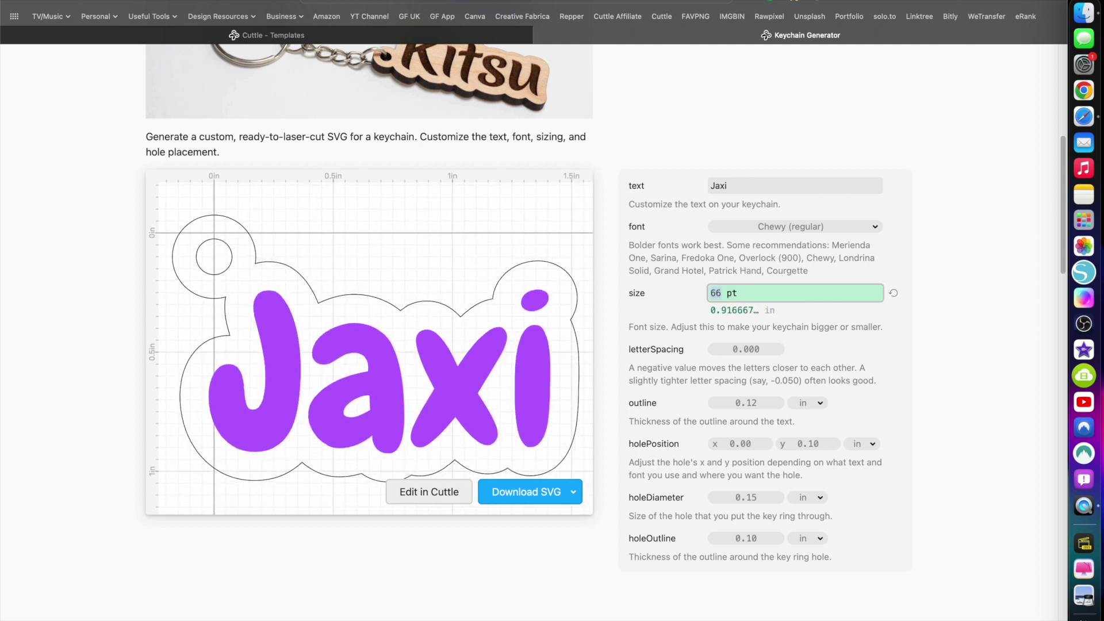
pyautogui.write('70')
pyautogui.press('Return')
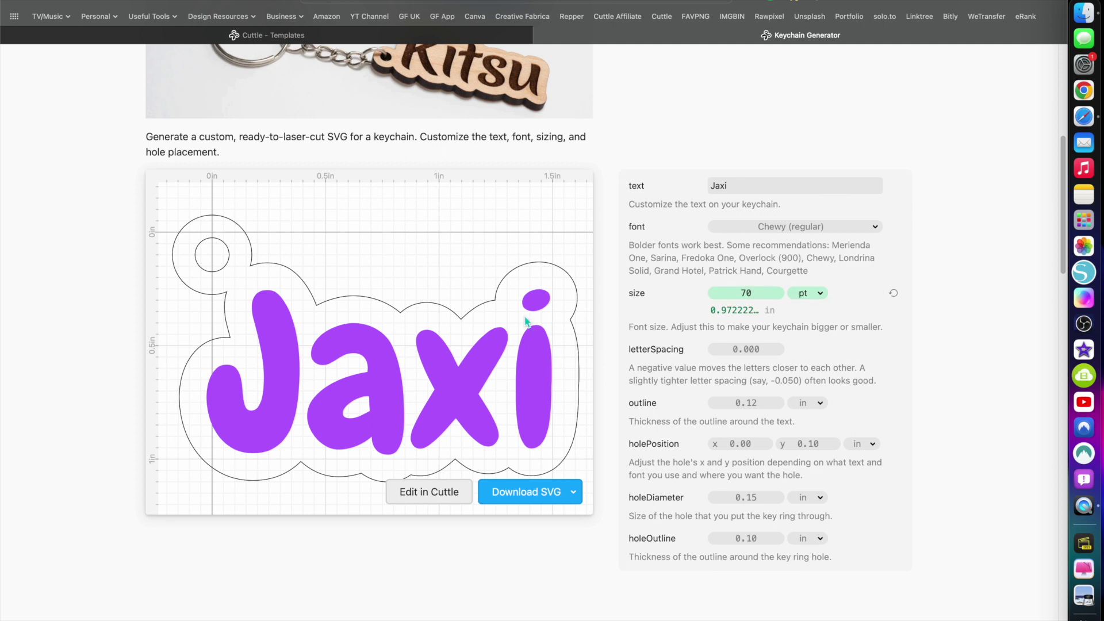
pyautogui.click(742, 186)
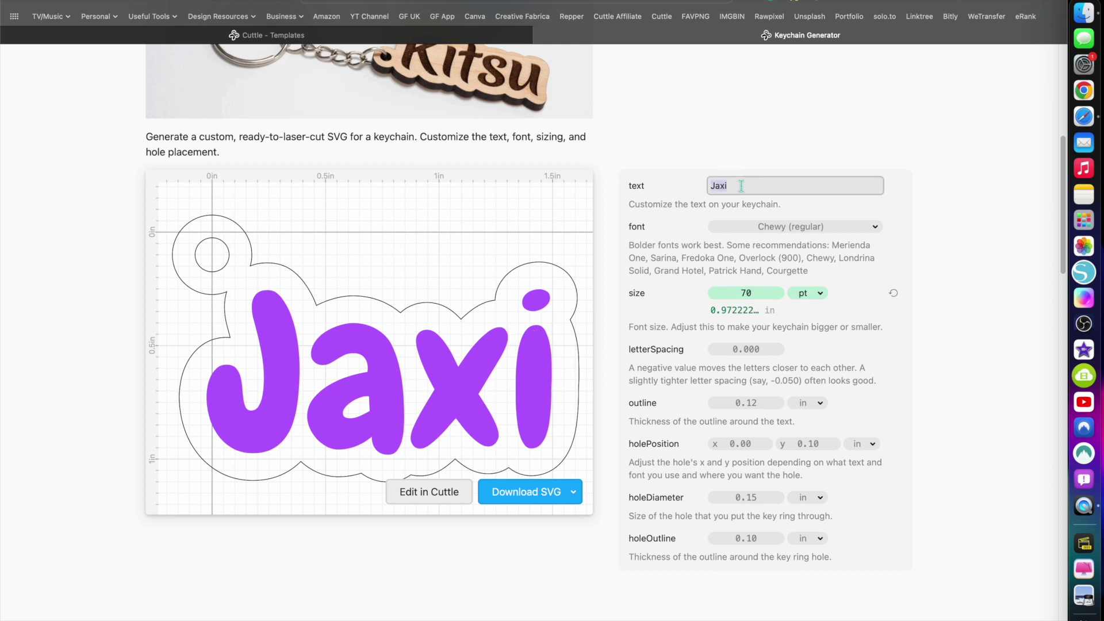
# - Change the keychain wording to 'GlowforgeUK' and reduce the text size to 25 pt
pyautogui.write('Glo')
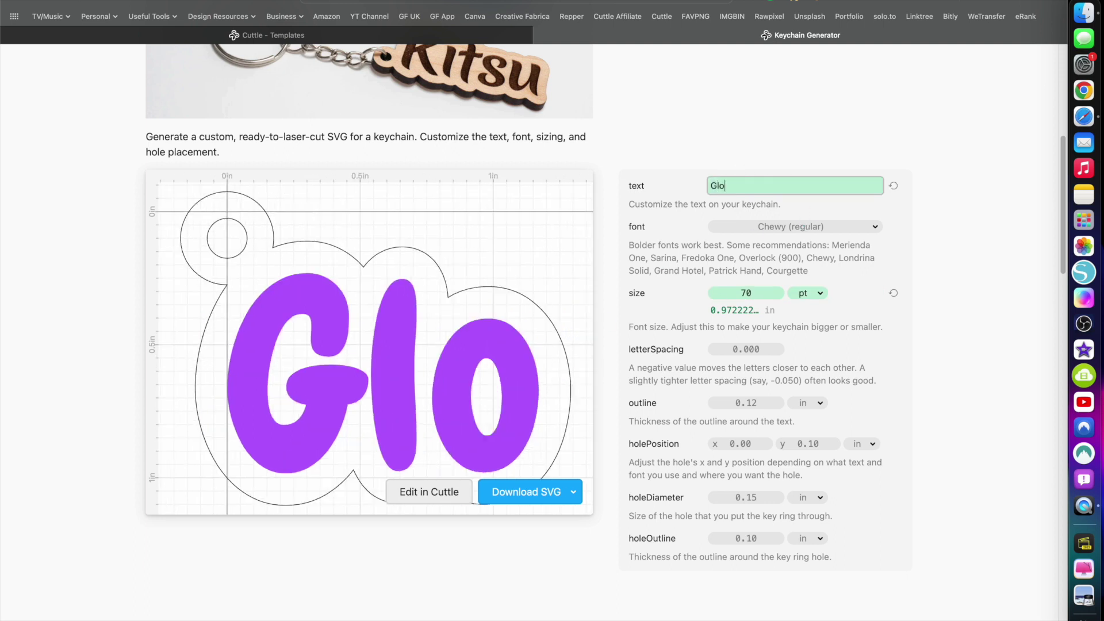
pyautogui.write('wforgeUK')
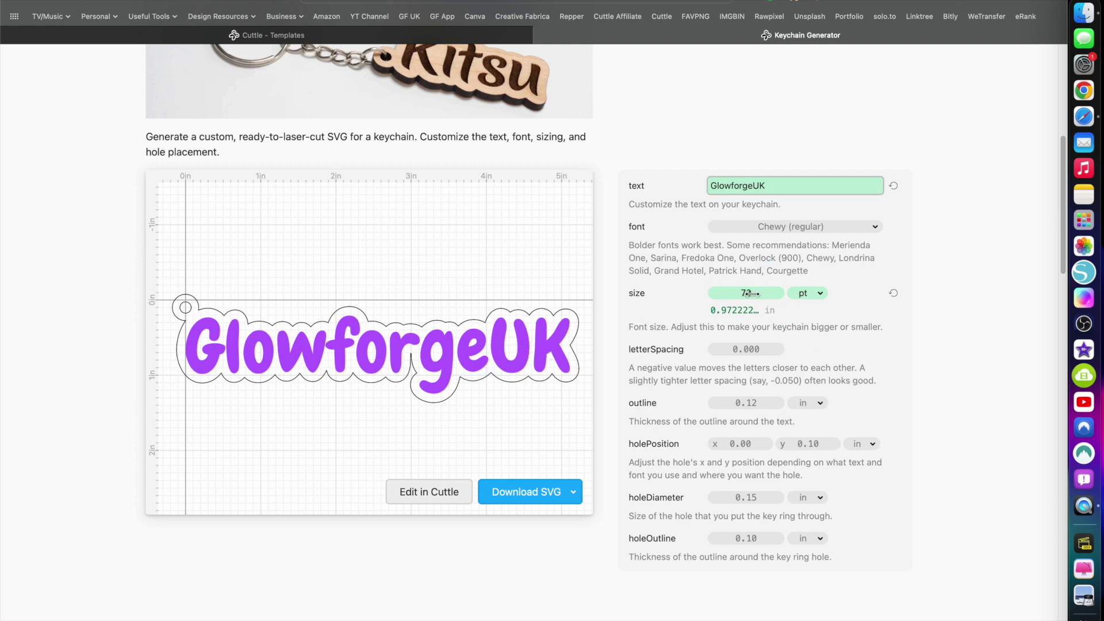
pyautogui.moveTo(751, 294); pyautogui.dragTo(668, 297)
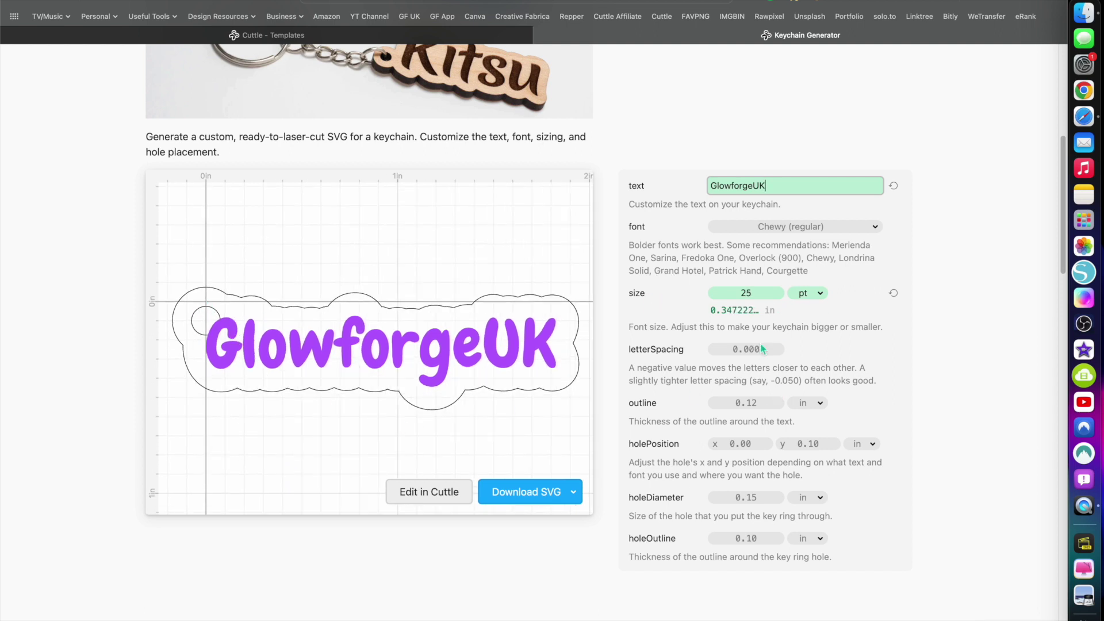
pyautogui.click(875, 228)
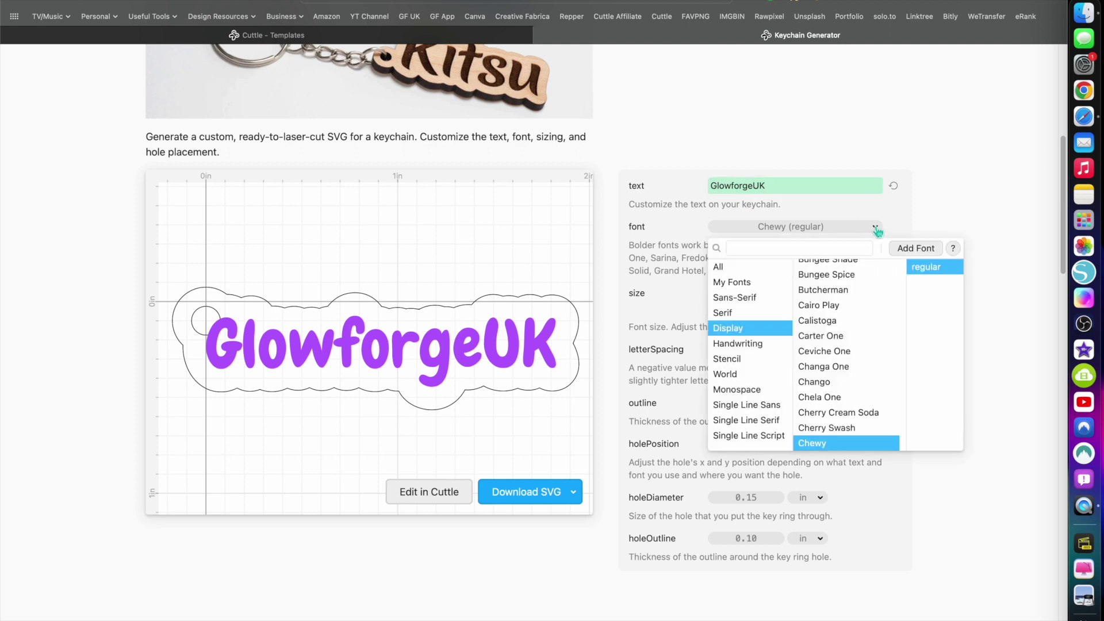
# - Preview My Fonts options: Black Ink, Bohema Spirit, Candy Land, Chilli, Fire Flight, Hermalia
pyautogui.click(741, 290)
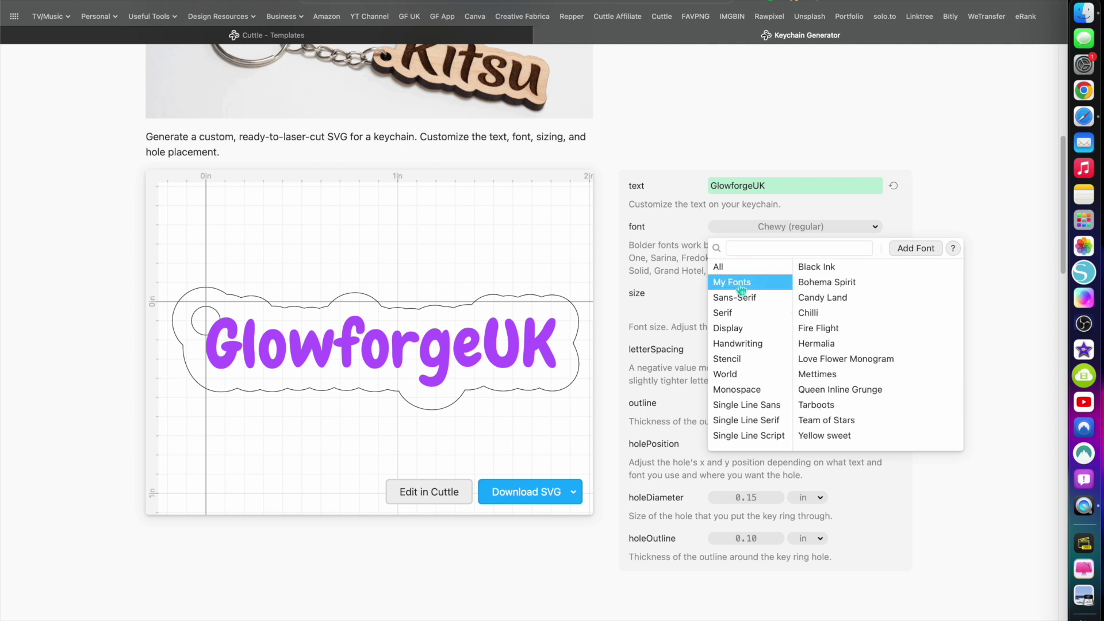
pyautogui.click(822, 269)
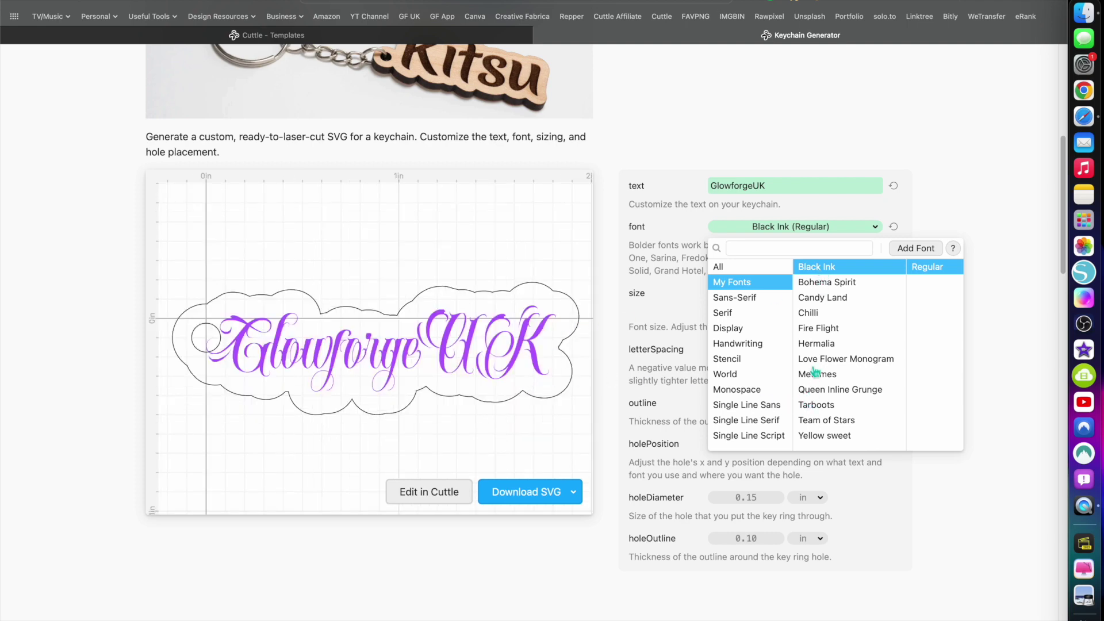
pyautogui.click(830, 287)
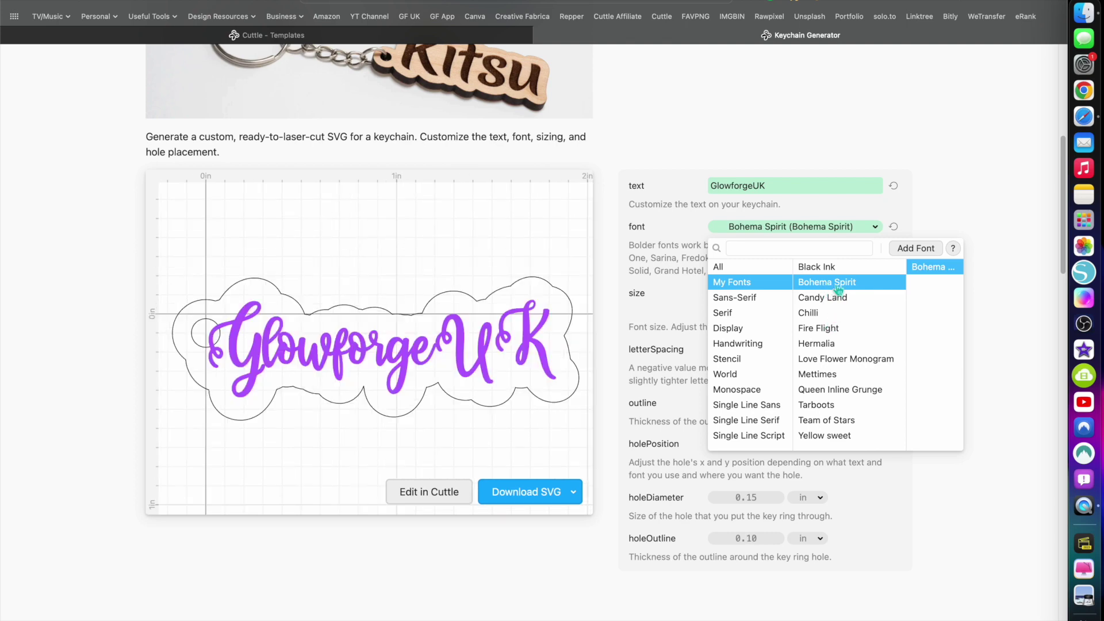
pyautogui.click(827, 300)
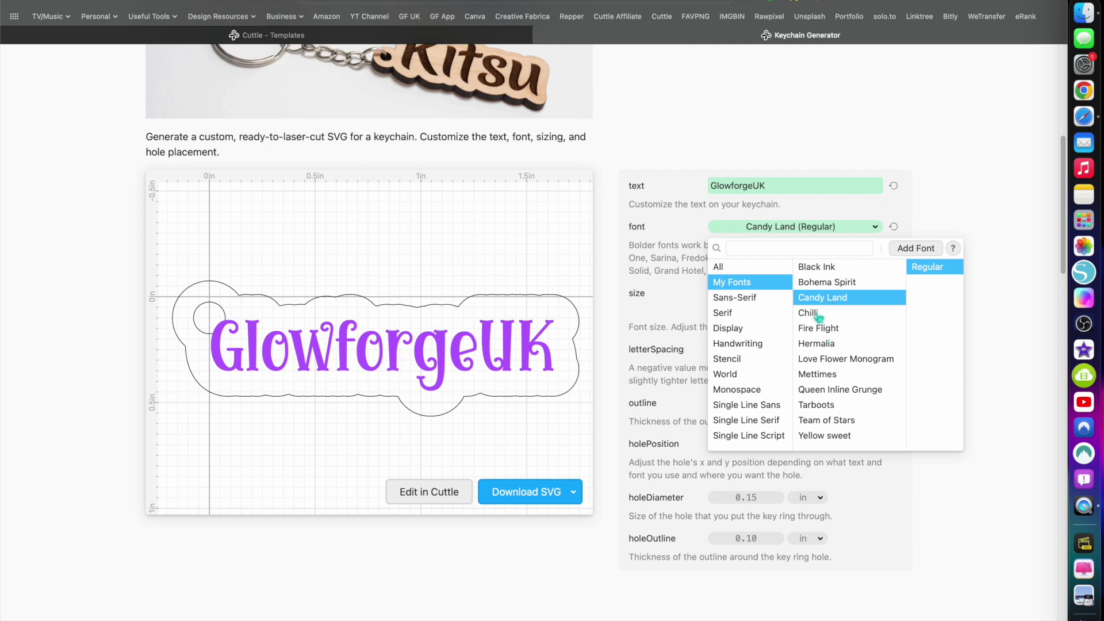
pyautogui.click(819, 316)
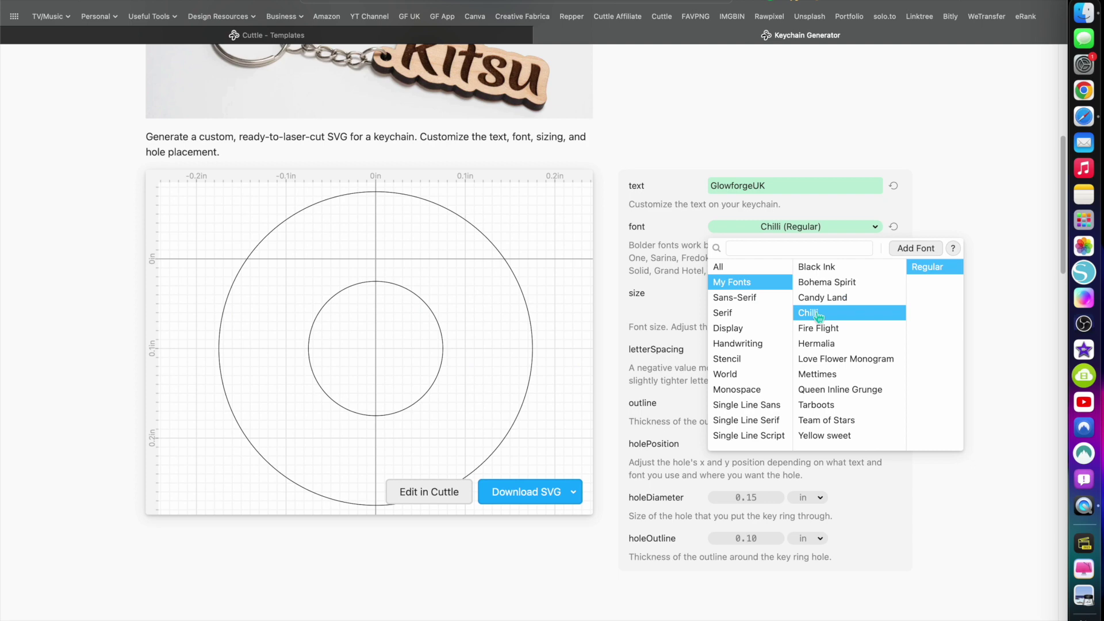
pyautogui.click(819, 332)
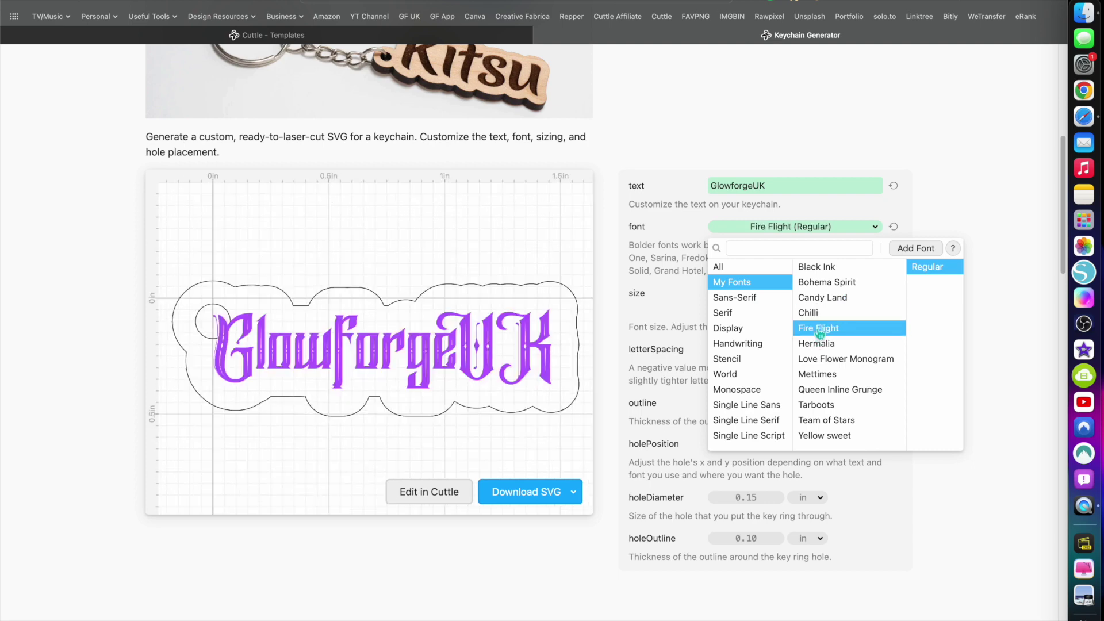
pyautogui.click(817, 346)
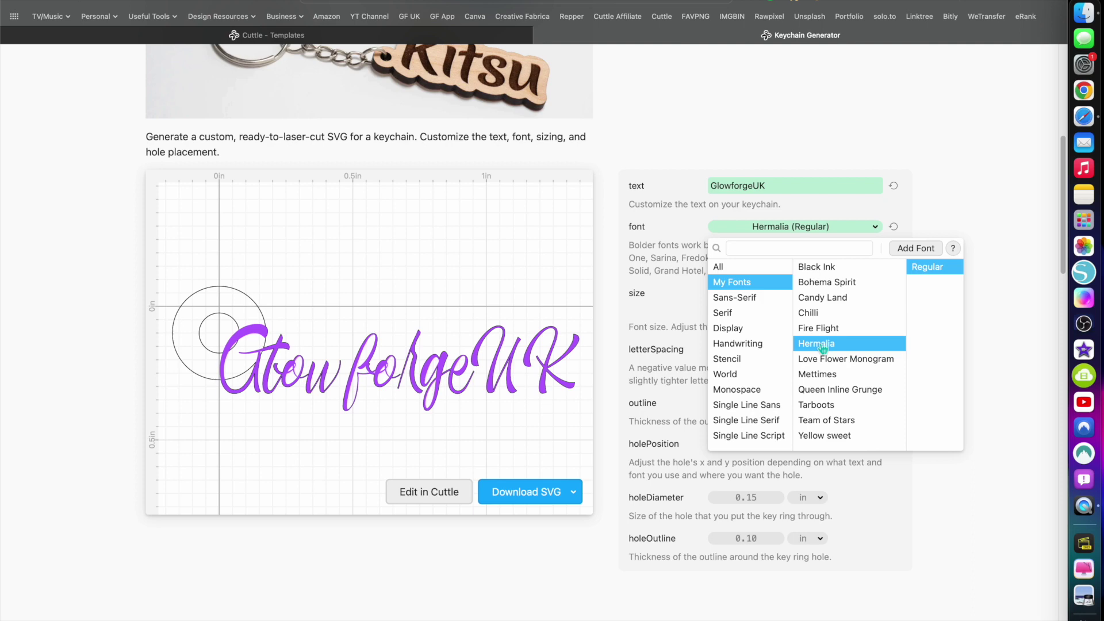
# - Apply the Allan font from the Display category to the keychain
pyautogui.click(711, 330)
pyautogui.click(829, 344)
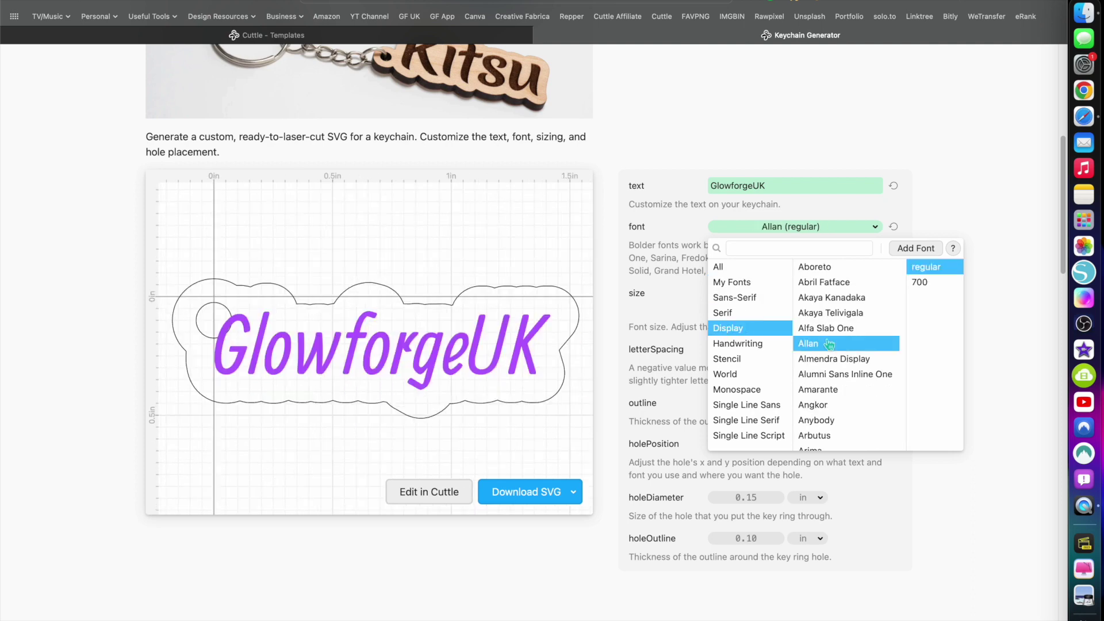
pyautogui.click(1003, 323)
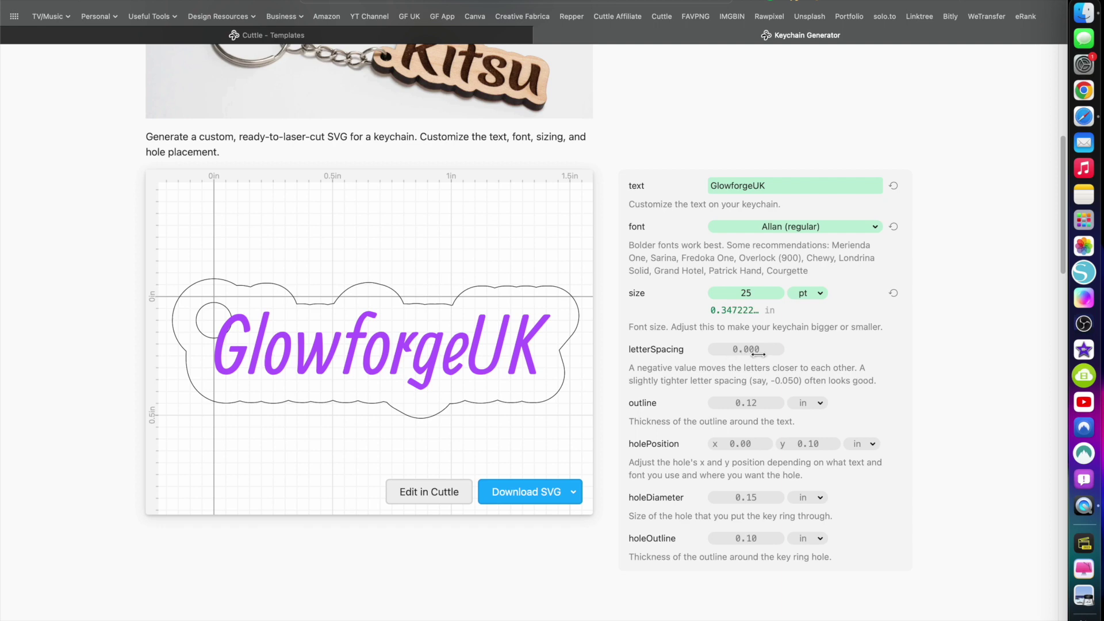
# - Set letter spacing to -0.021, text outline to 0.05 in, and nudge the hole to x -0.05
pyautogui.moveTo(750, 350); pyautogui.dragTo(714, 349)
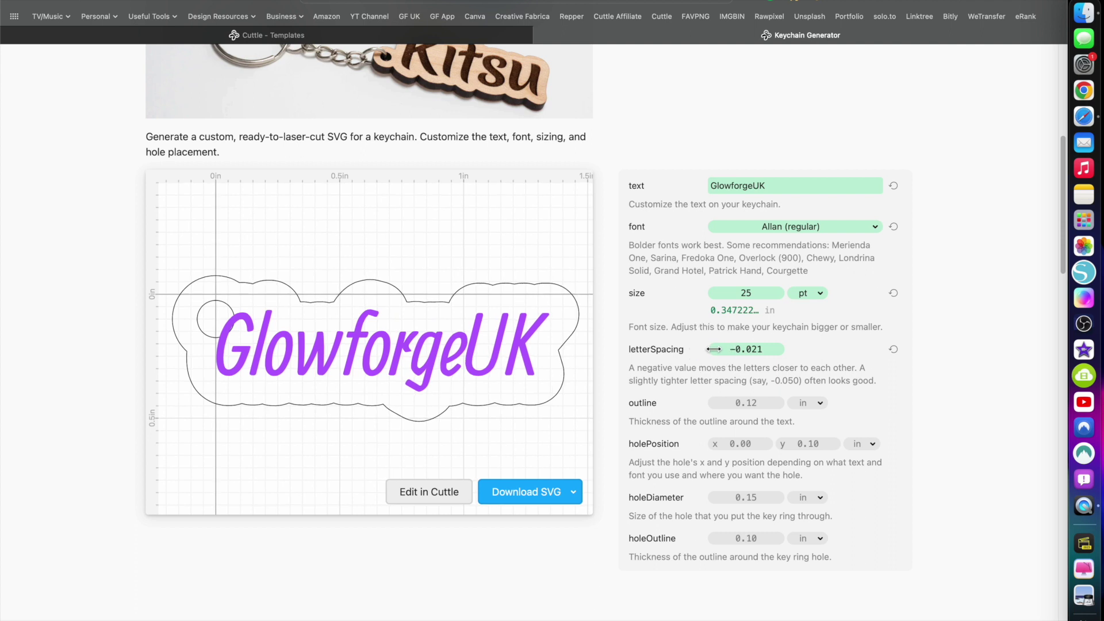
pyautogui.click(749, 402)
pyautogui.moveTo(749, 402); pyautogui.dragTo(736, 404)
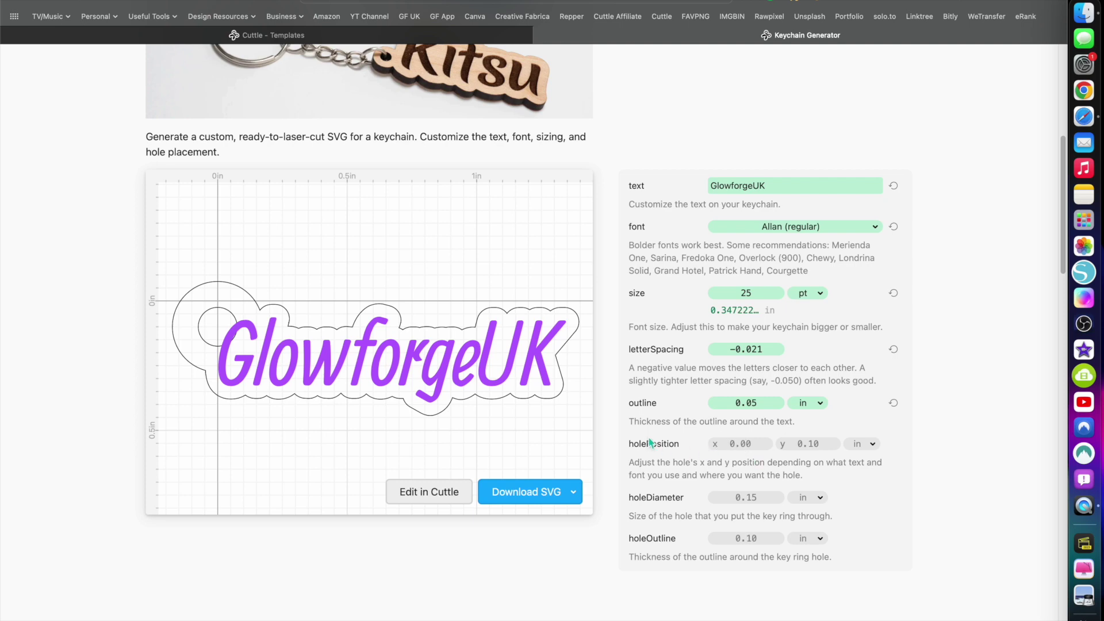
pyautogui.moveTo(731, 444)
pyautogui.mouseDown()
pyautogui.moveTo(747, 444)
pyautogui.moveTo(720, 445)
pyautogui.mouseUp()
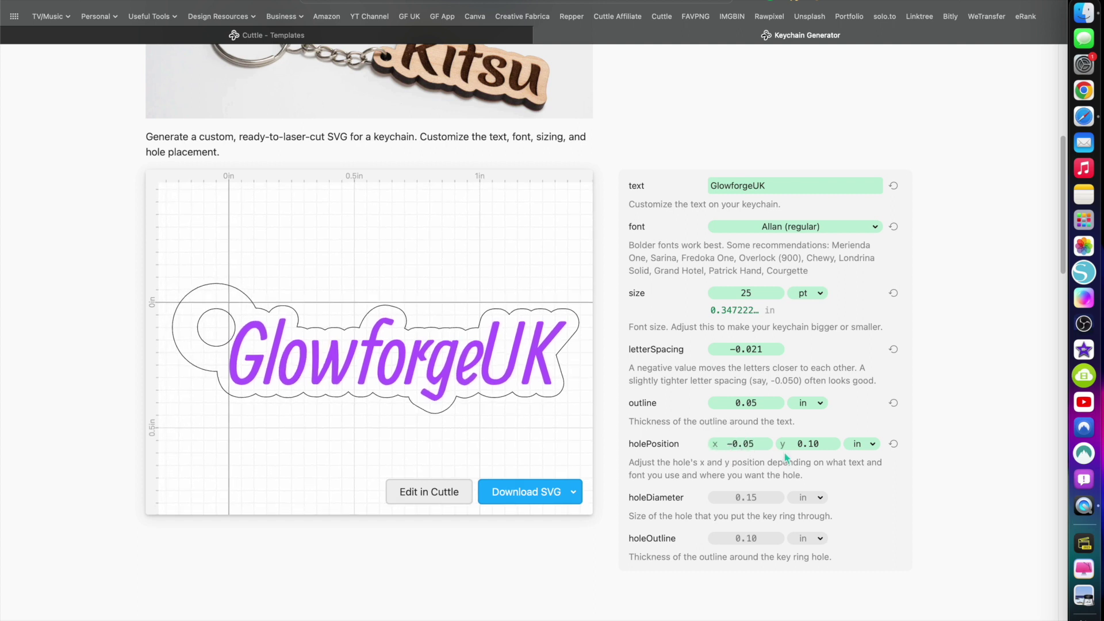
pyautogui.moveTo(808, 445); pyautogui.dragTo(762, 445)
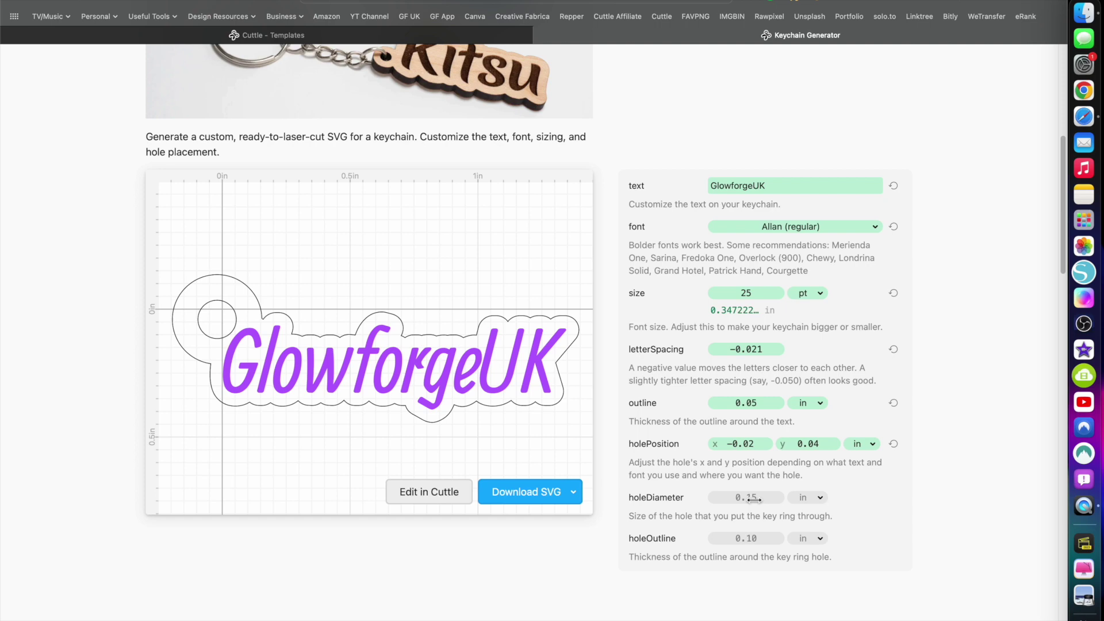
pyautogui.click(819, 498)
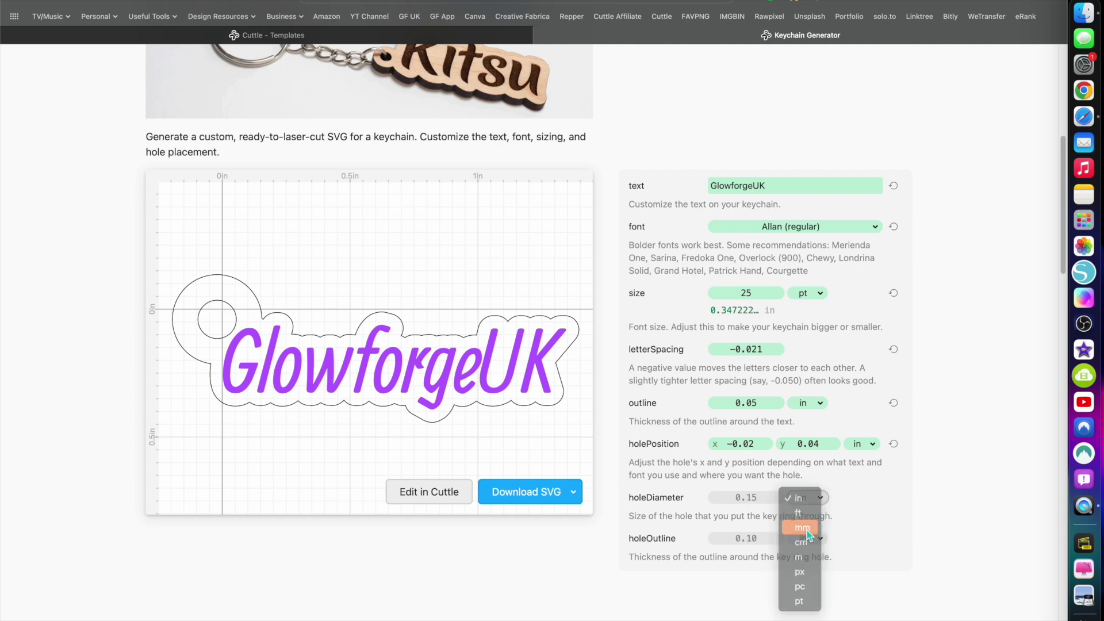
# - Set the hole diameter to 4.00 mm and the hole outline to 0.04 in
pyautogui.click(802, 528)
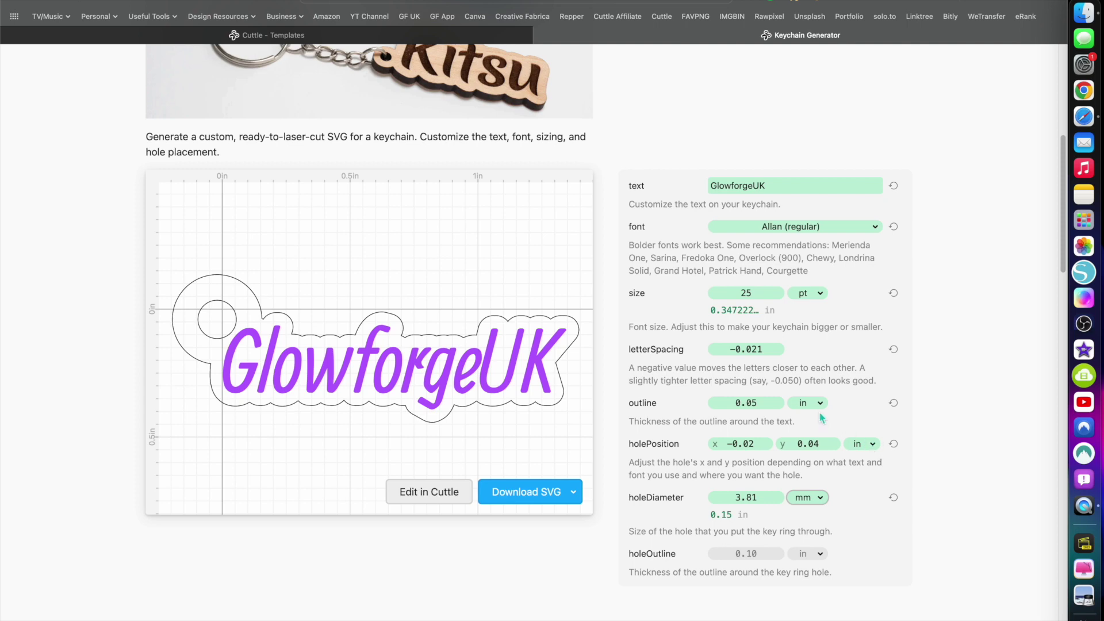
pyautogui.click(822, 499)
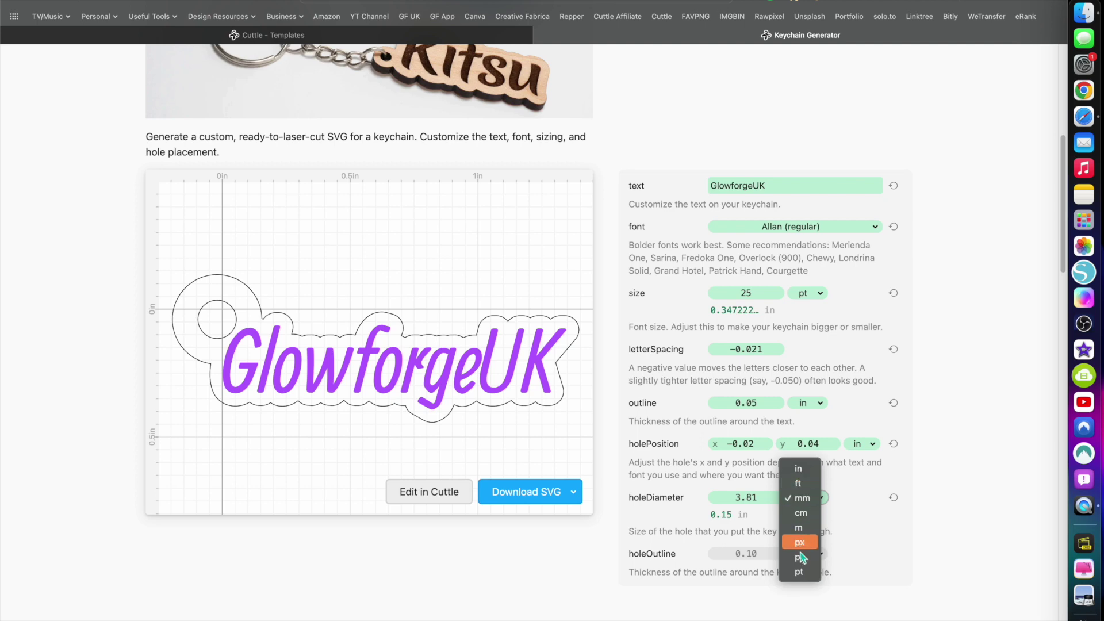
pyautogui.click(848, 492)
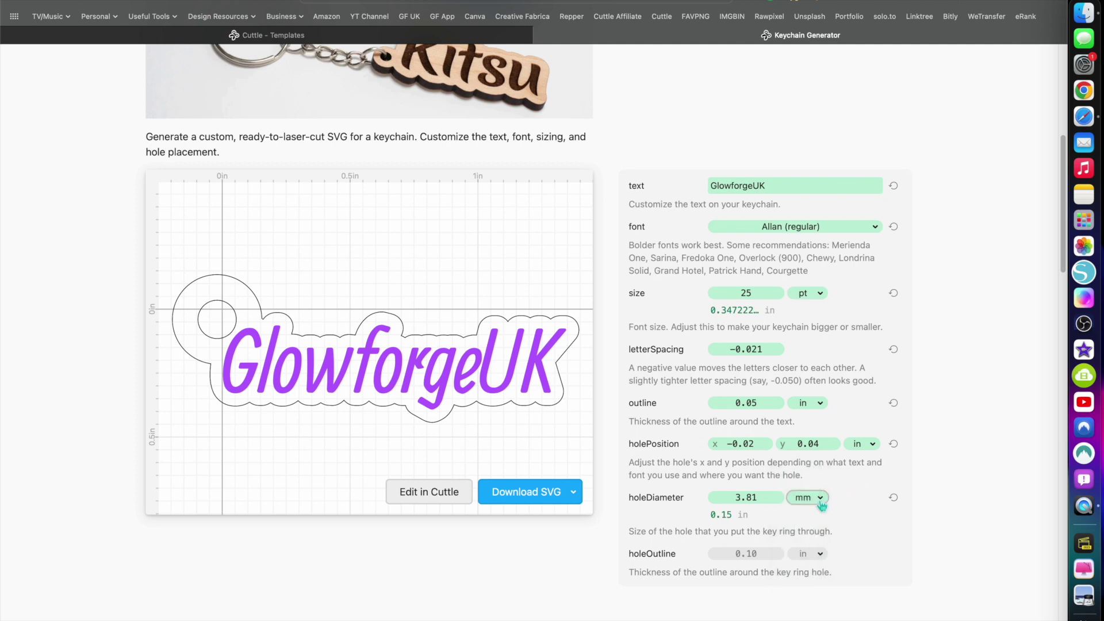
pyautogui.click(748, 498)
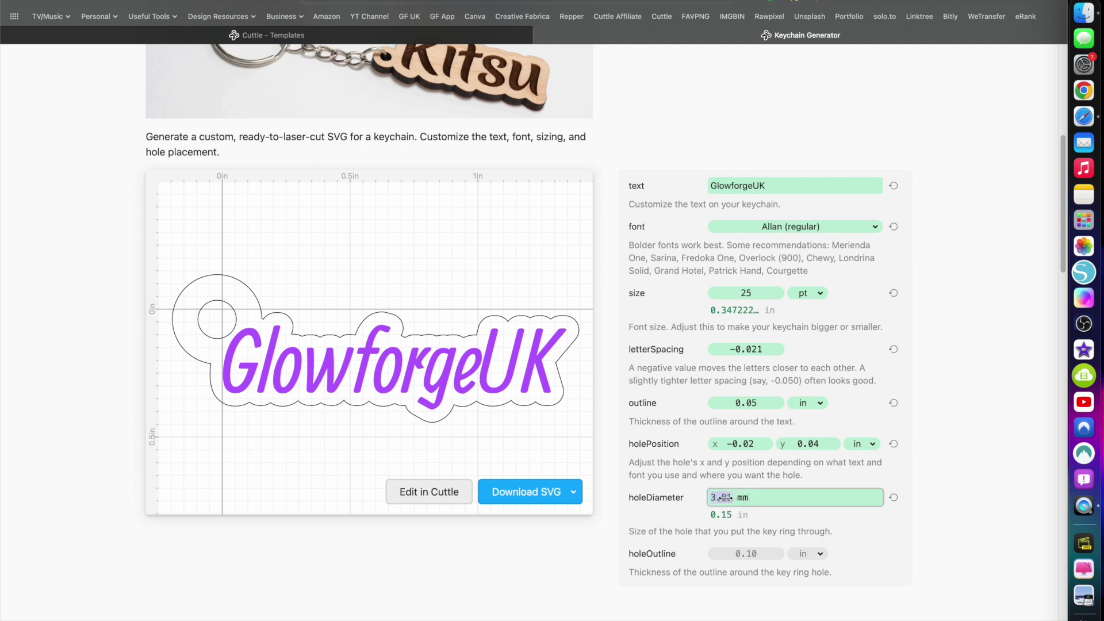
pyautogui.moveTo(725, 498); pyautogui.dragTo(758, 500)
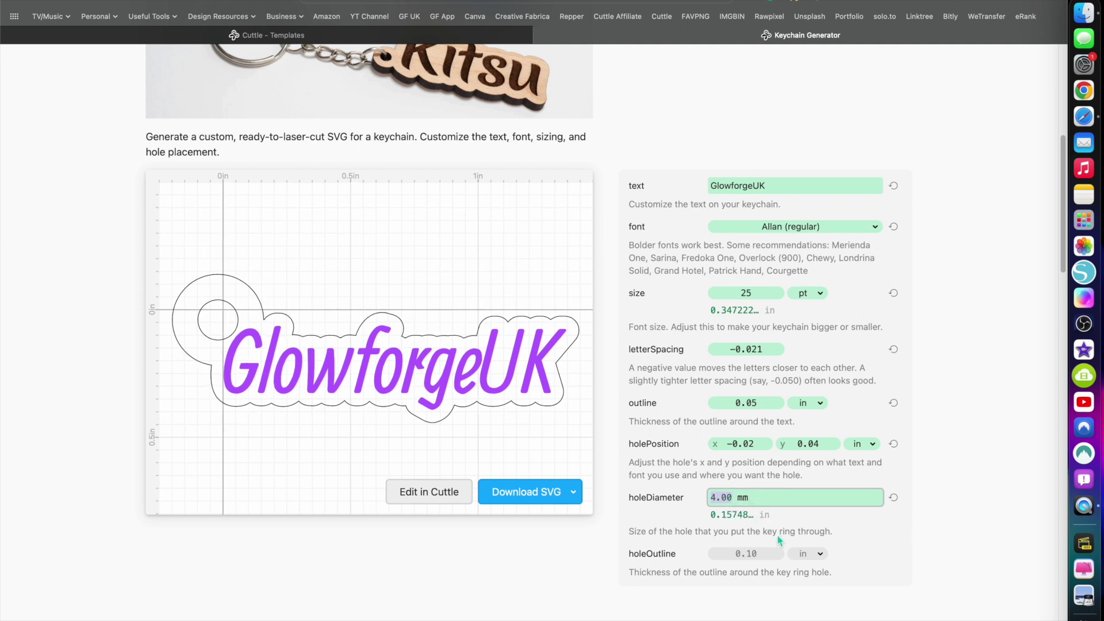
pyautogui.moveTo(740, 554); pyautogui.dragTo(728, 554)
pyautogui.scroll(1, 788, 282)
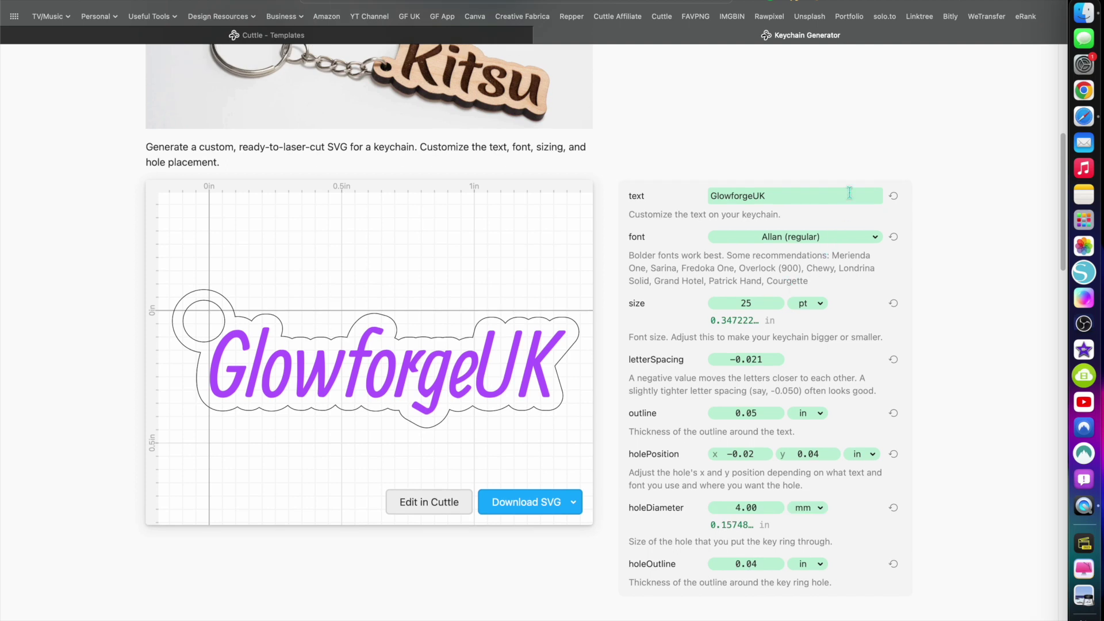
# - Replace the text with 'Ferrari' and move the key-ring hole to x -0.06
pyautogui.moveTo(784, 198); pyautogui.dragTo(697, 201)
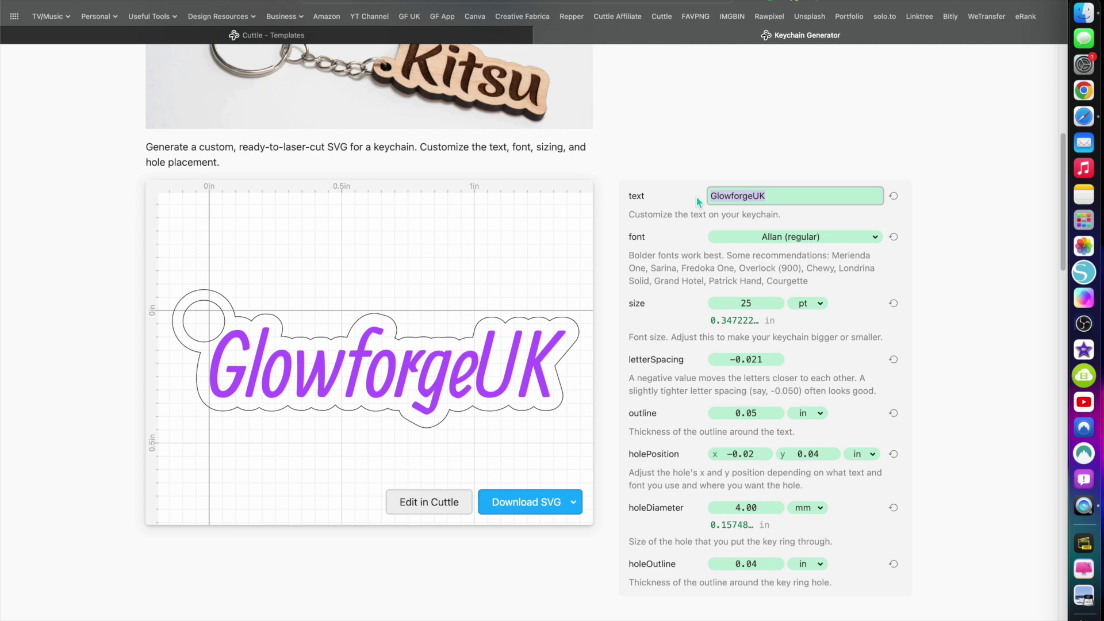
pyautogui.write('Ferrsr')
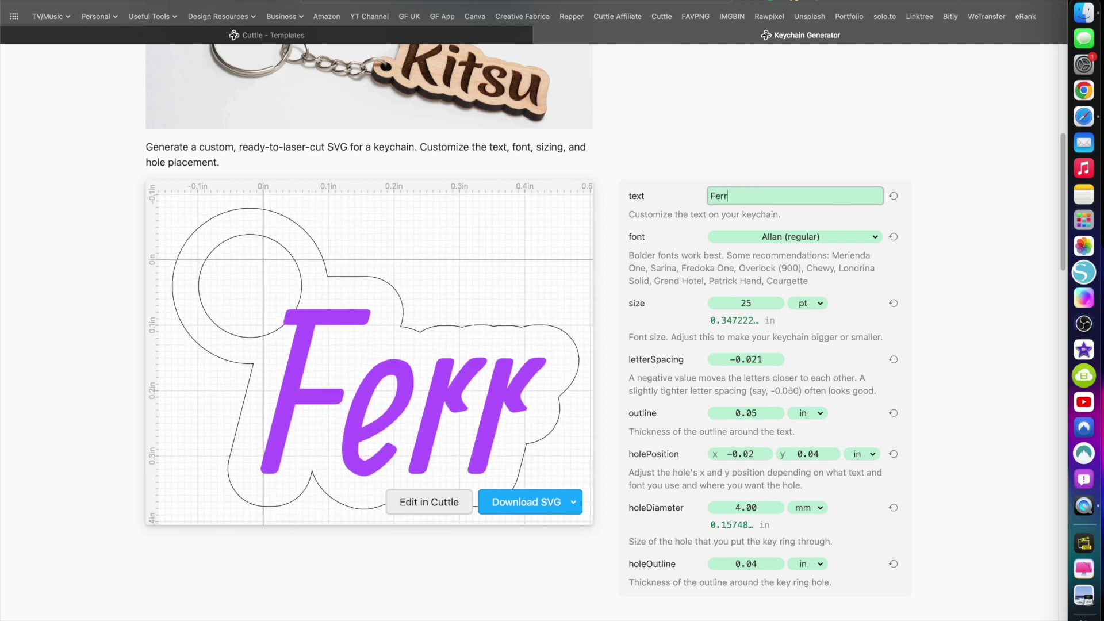
pyautogui.press('BackSpace')
pyautogui.press('BackSpace')
pyautogui.write('arr')
pyautogui.press('BackSpace')
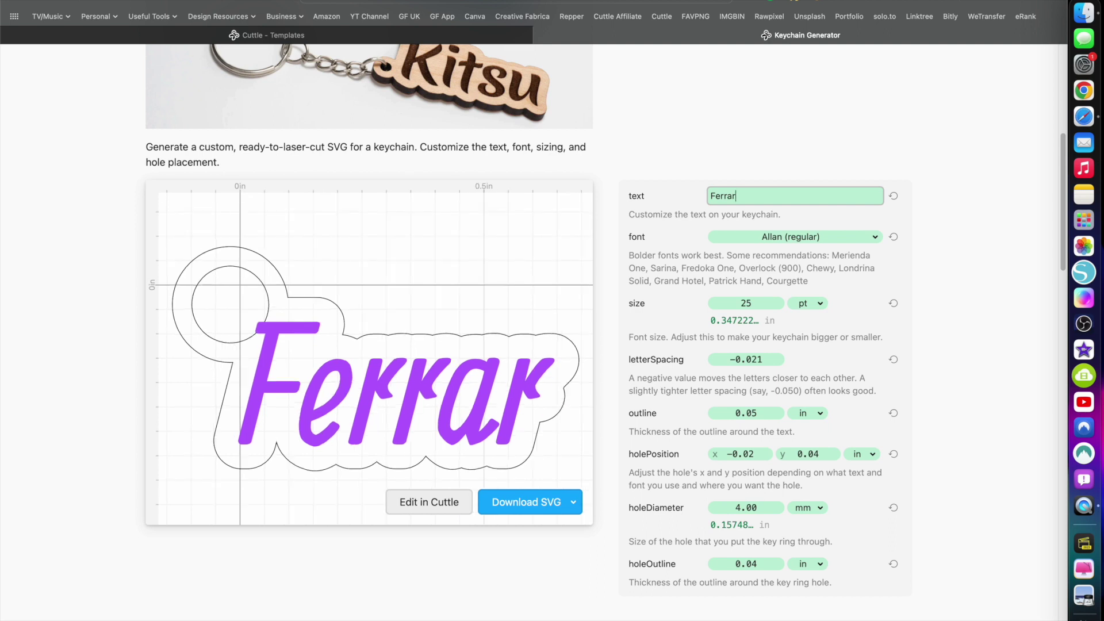
pyautogui.write('i')
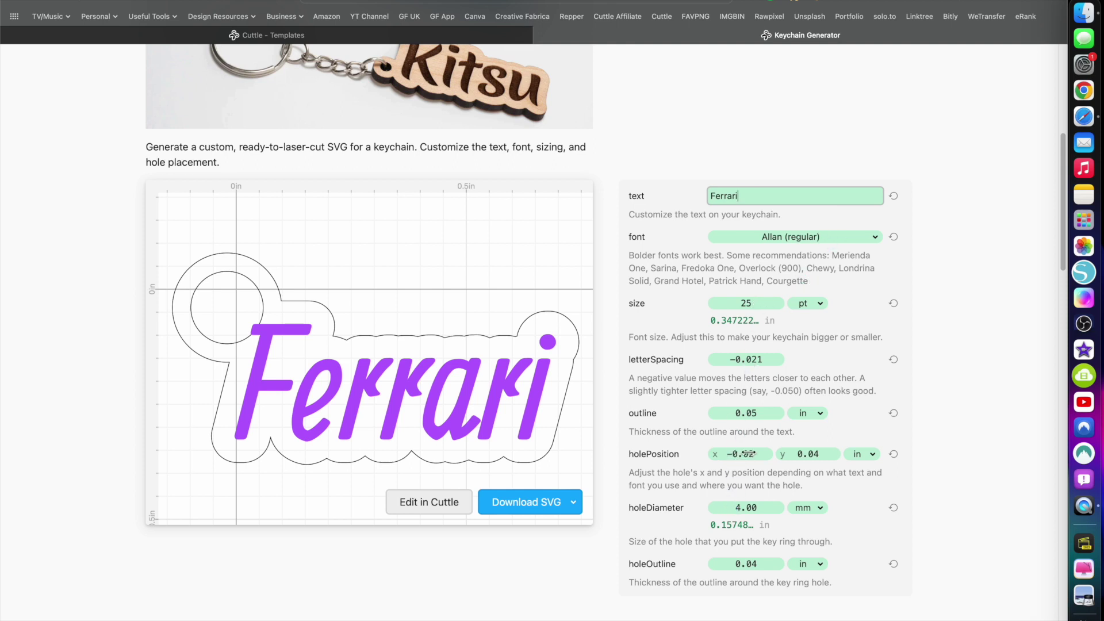
pyautogui.moveTo(748, 453); pyautogui.dragTo(826, 454)
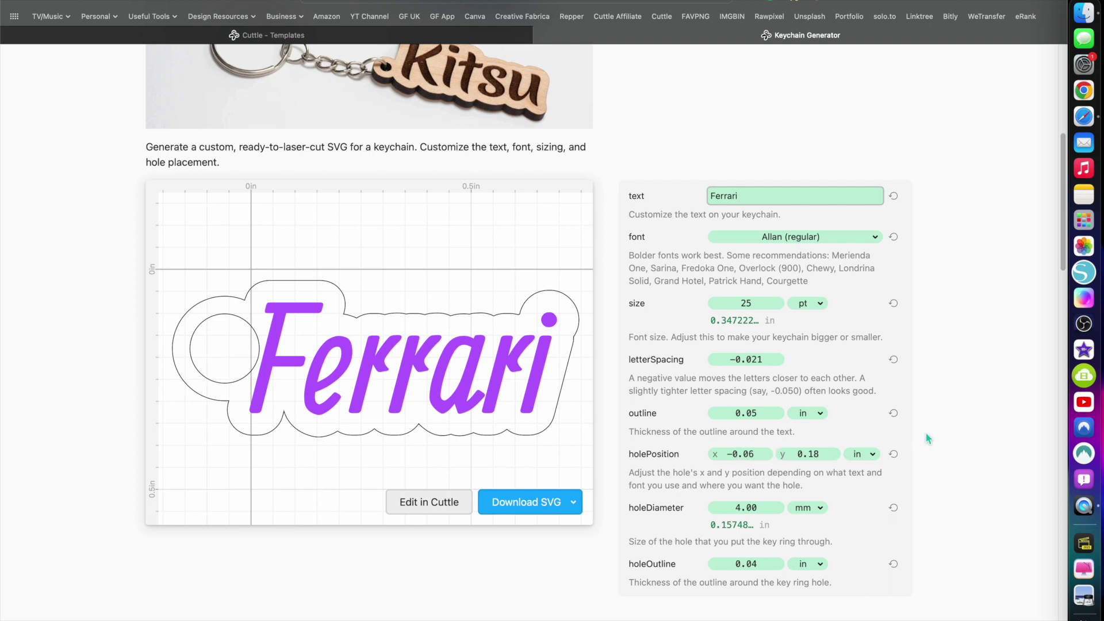
# - Replace the 'Ferrari' lettering with a short first name
pyautogui.moveTo(741, 196); pyautogui.dragTo(707, 202)
pyautogui.write('Andy')
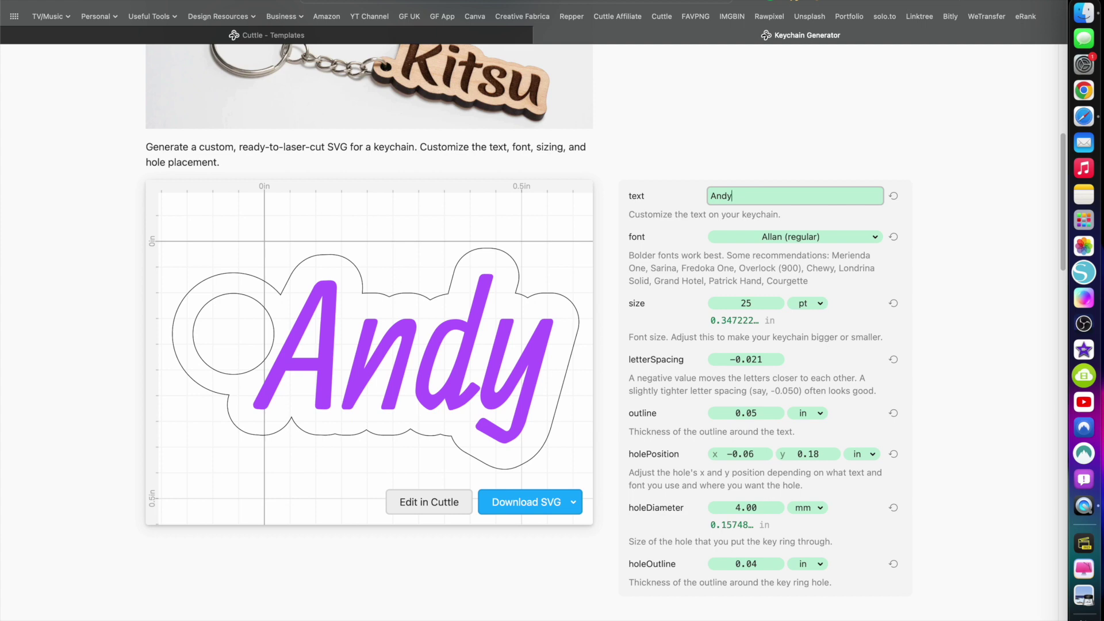
pyautogui.click(874, 238)
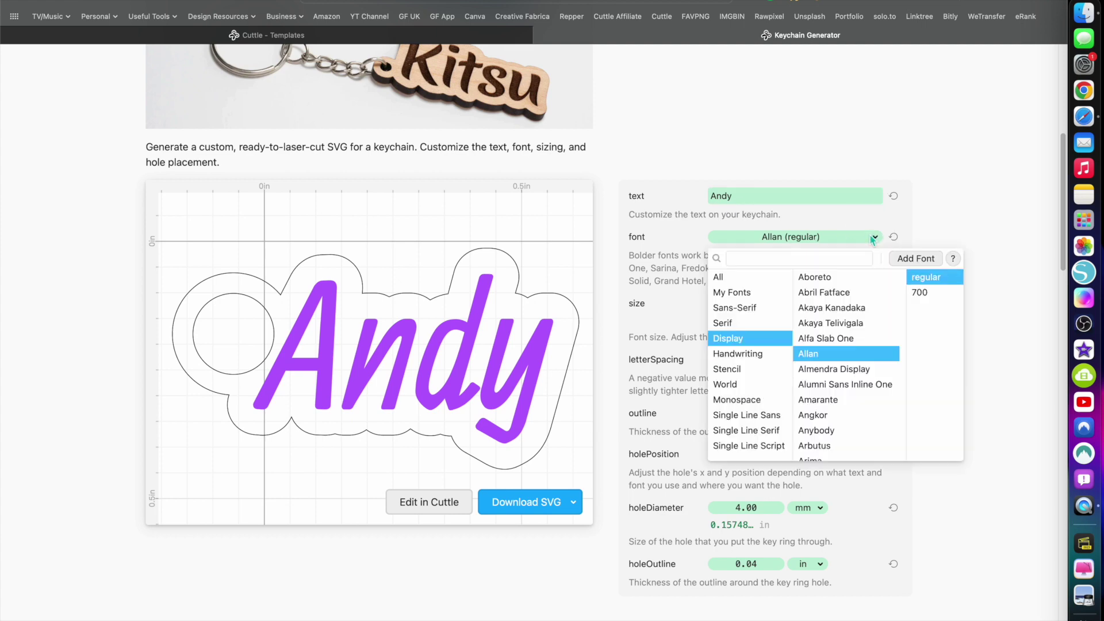
# - Apply Amarante at 34 pt, a 3.95 mm hole with 0.06 in outline at y 0.53, then close the generator
pyautogui.click(816, 401)
pyautogui.click(768, 305)
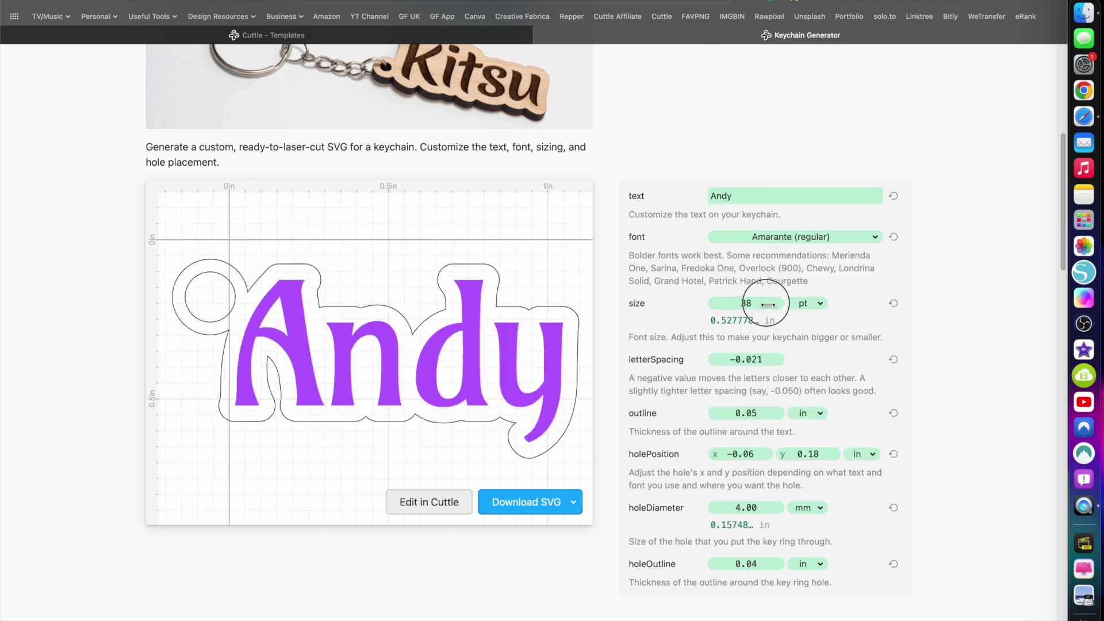
pyautogui.moveTo(768, 305); pyautogui.dragTo(761, 304)
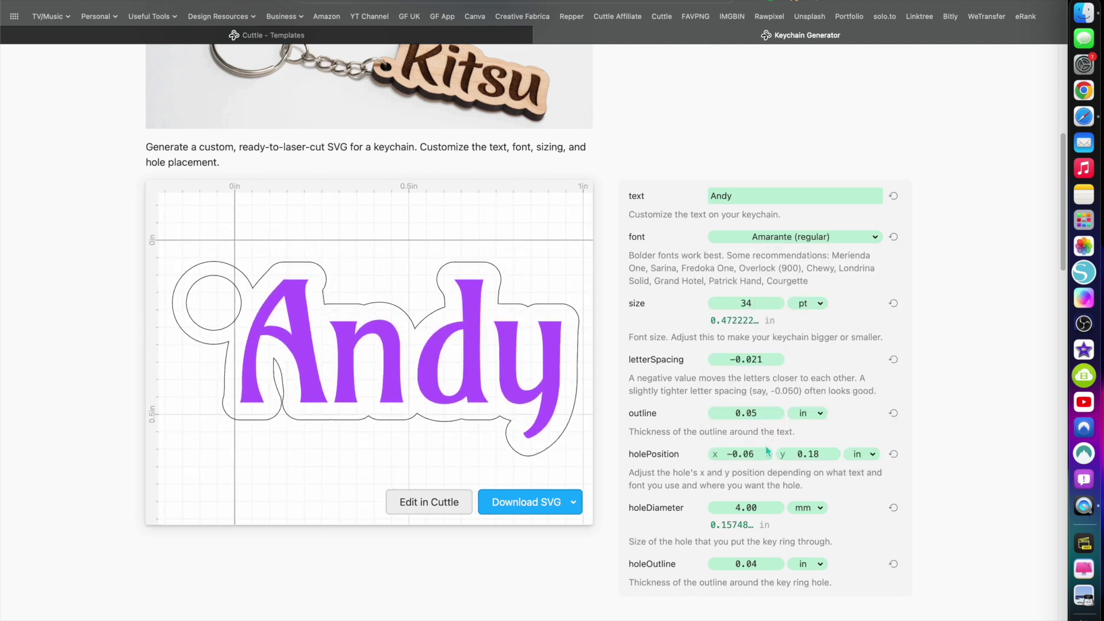
pyautogui.moveTo(746, 511); pyautogui.dragTo(732, 517)
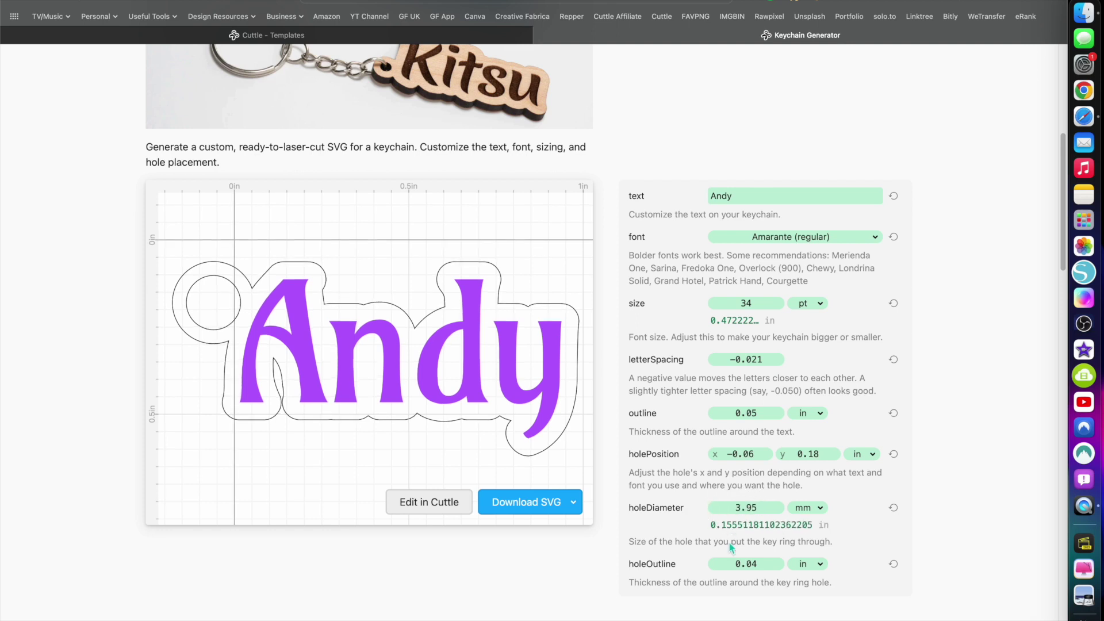
pyautogui.moveTo(736, 564)
pyautogui.mouseDown()
pyautogui.moveTo(719, 564)
pyautogui.moveTo(741, 564)
pyautogui.mouseUp()
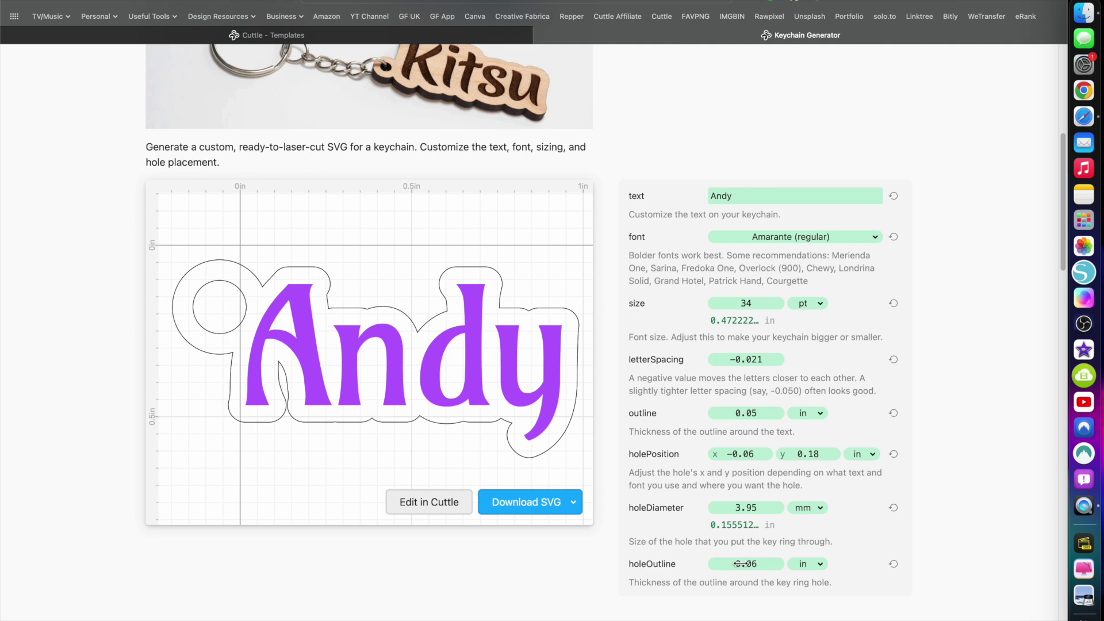
pyautogui.moveTo(791, 452); pyautogui.dragTo(857, 455)
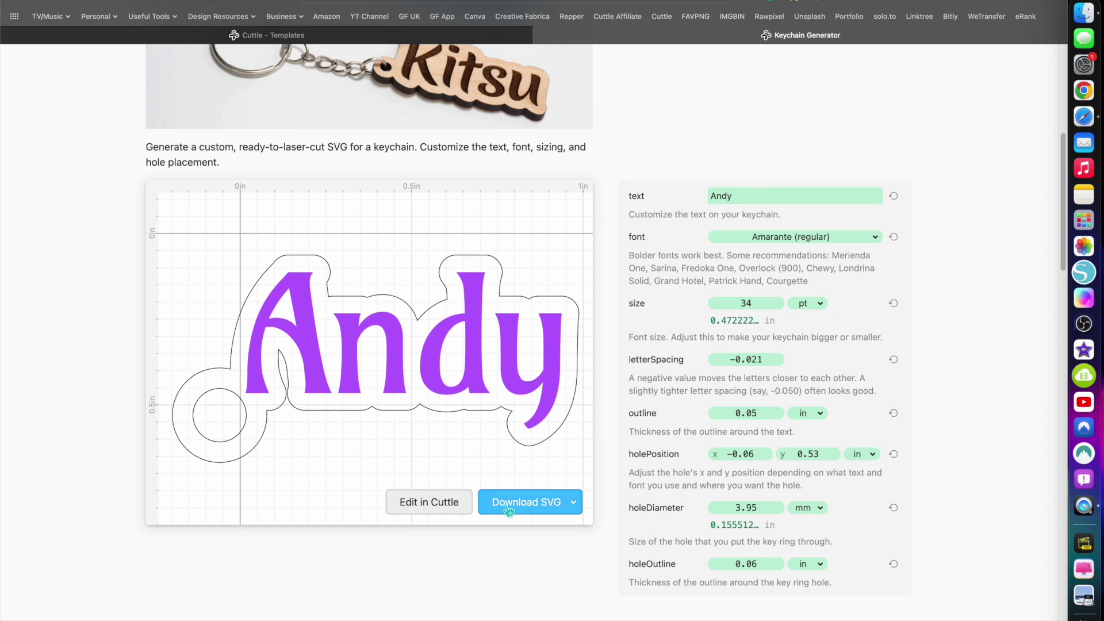
pyautogui.press('super+w')
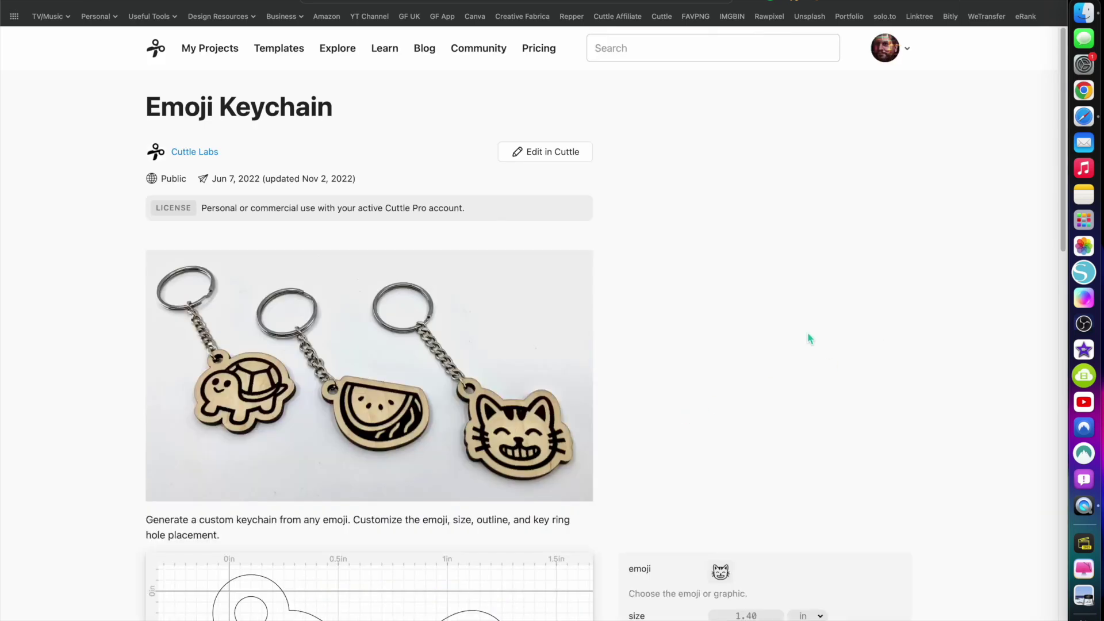
# - Replace the cat face on the Emoji Keychain with the taco emoji
pyautogui.scroll(-5, 808, 336)
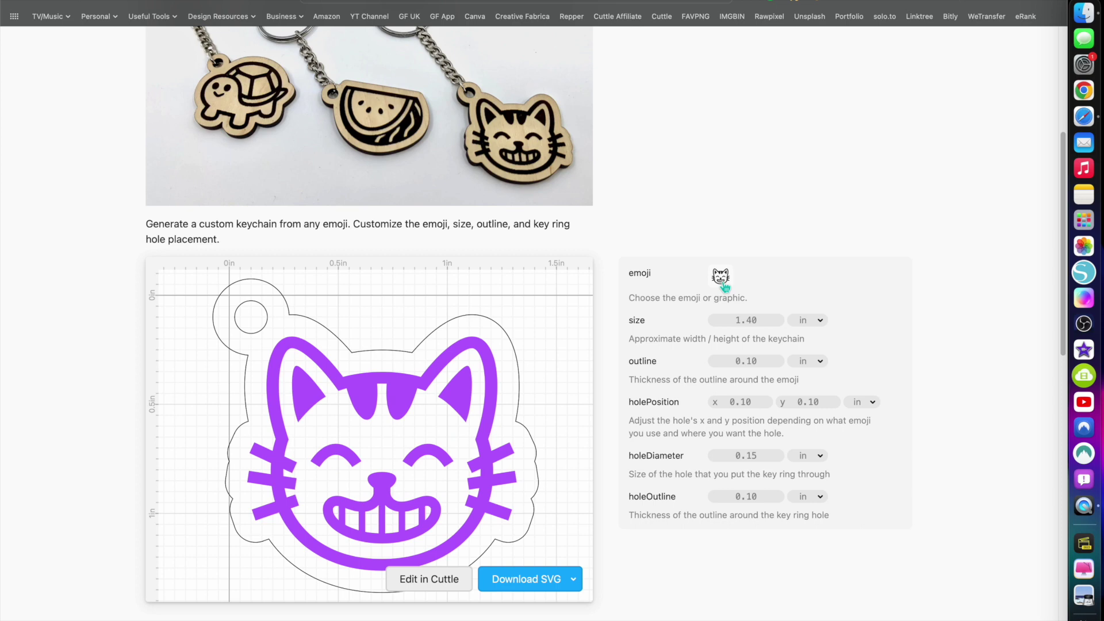
pyautogui.scroll(-1, 724, 286)
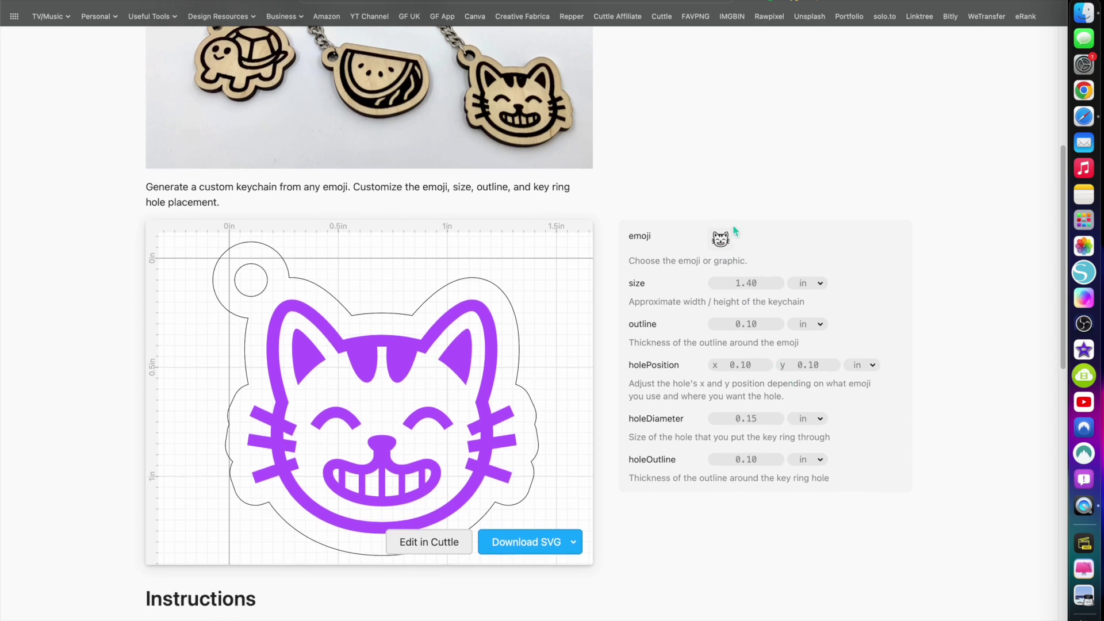
pyautogui.click(720, 241)
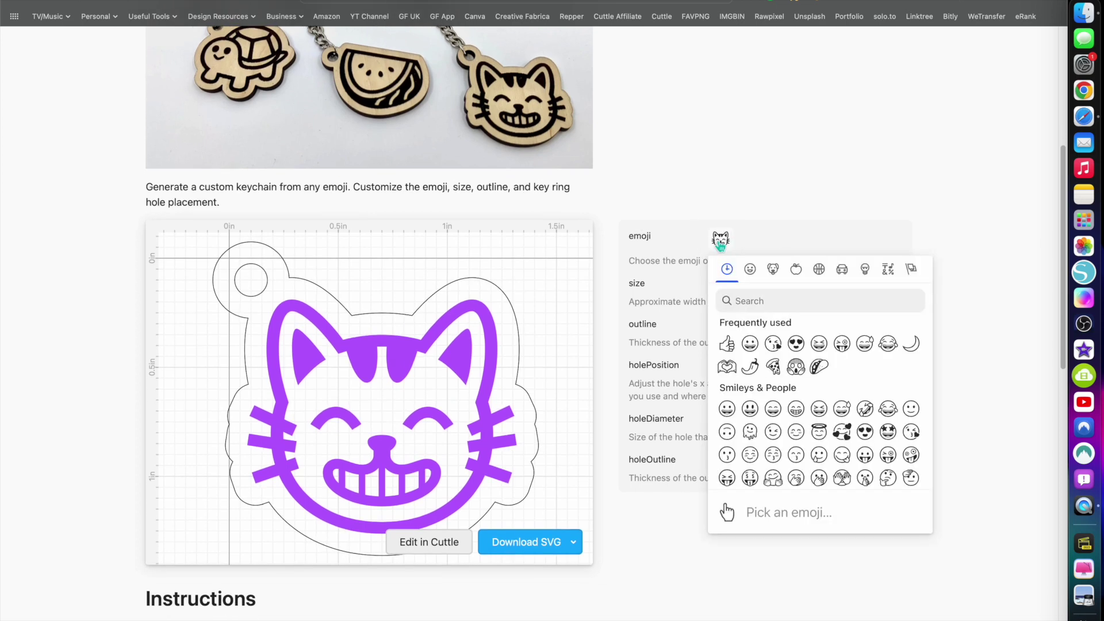
pyautogui.click(821, 368)
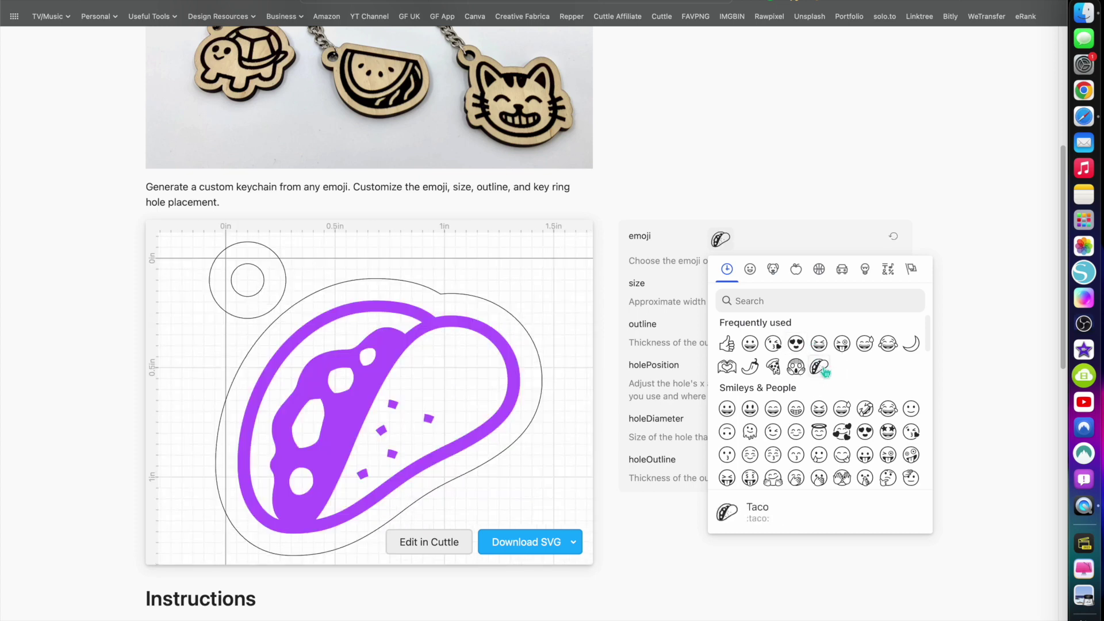
pyautogui.click(978, 296)
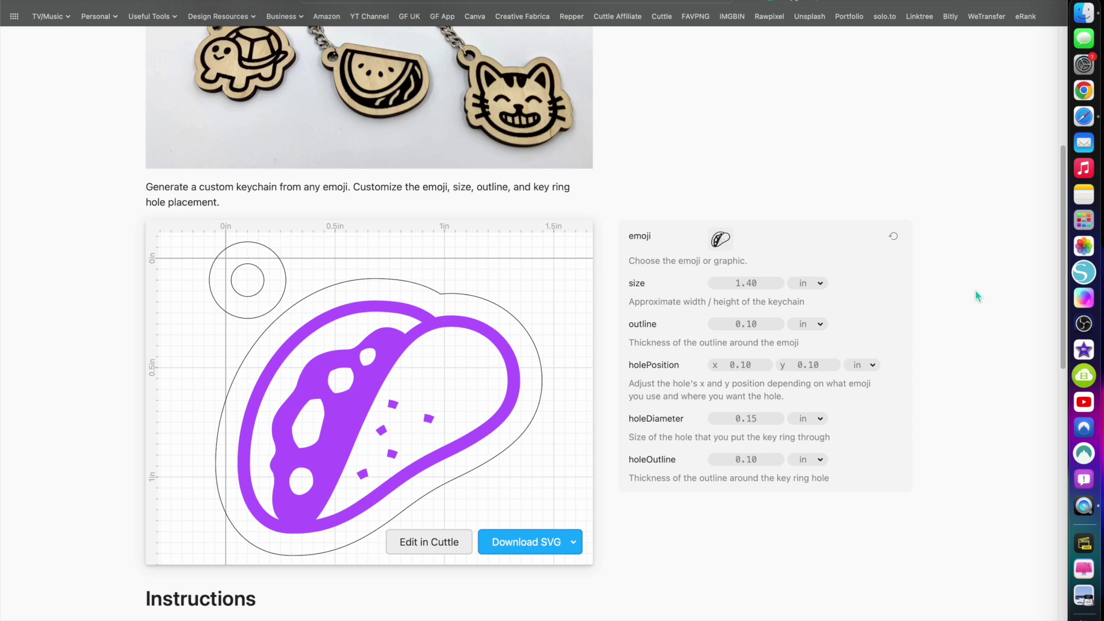
pyautogui.scroll(-3, 976, 293)
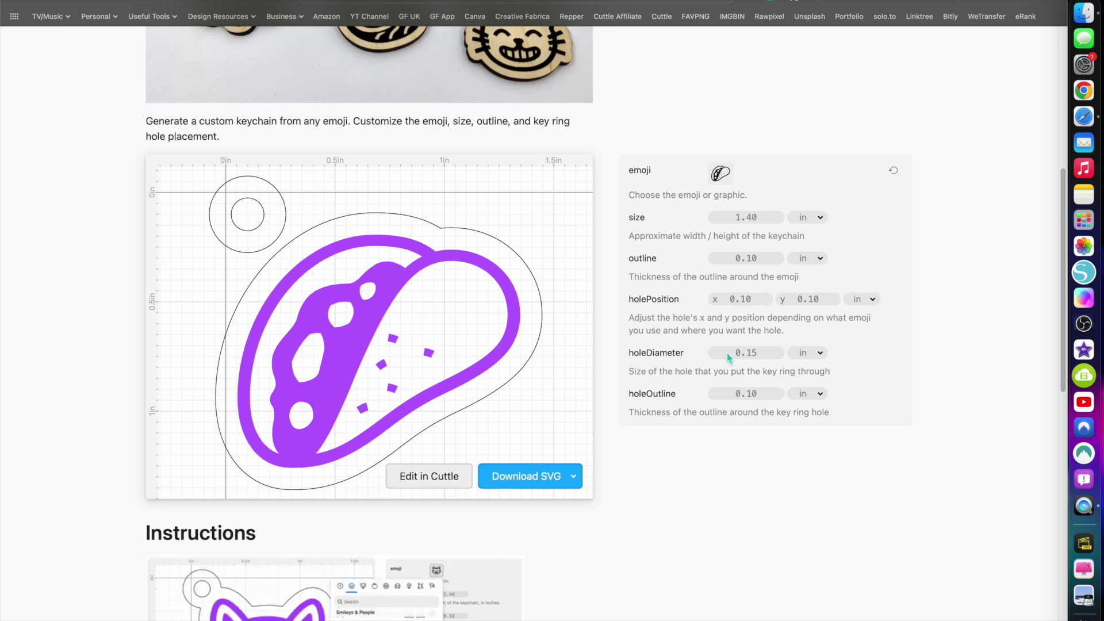
# - Move the key-ring hole right to x 0.28
pyautogui.doubleClick(743, 295)
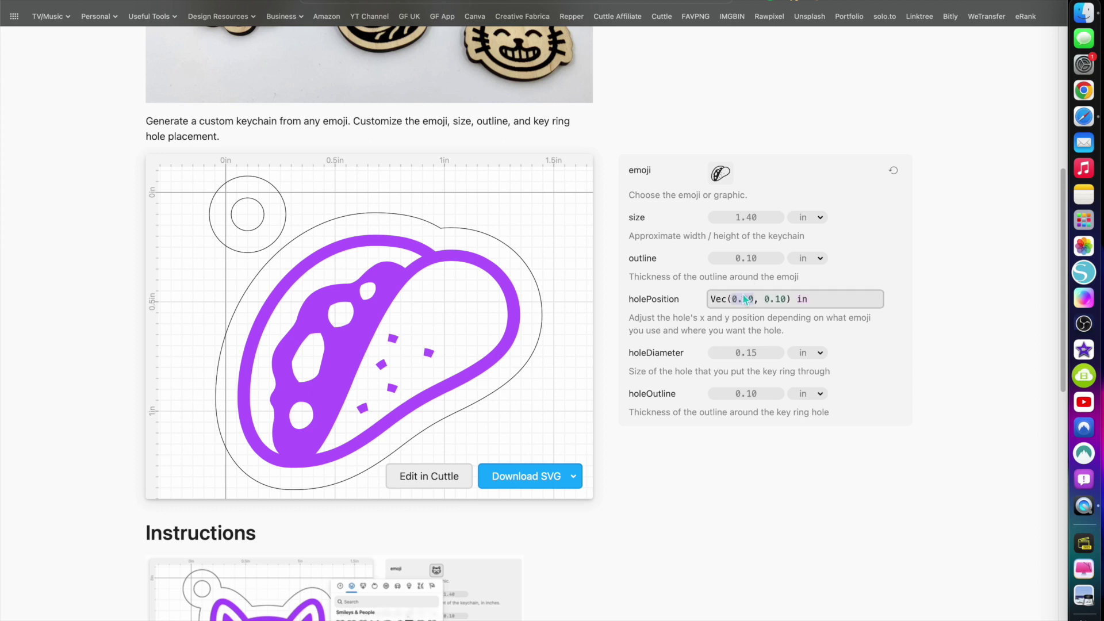
pyautogui.moveTo(743, 299); pyautogui.dragTo(773, 298)
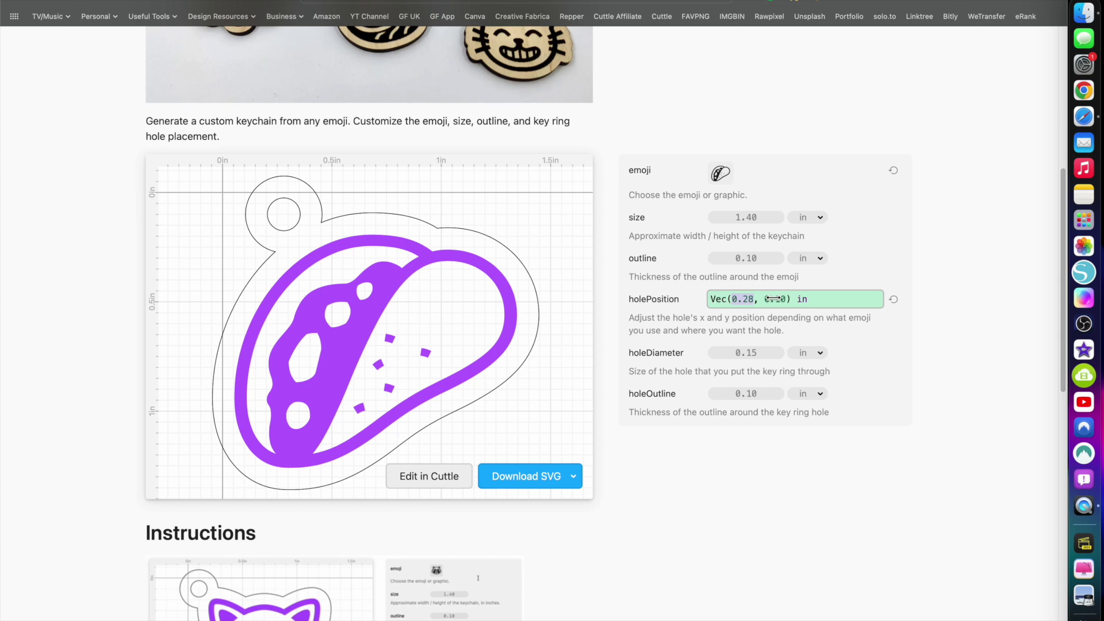
pyautogui.click(943, 350)
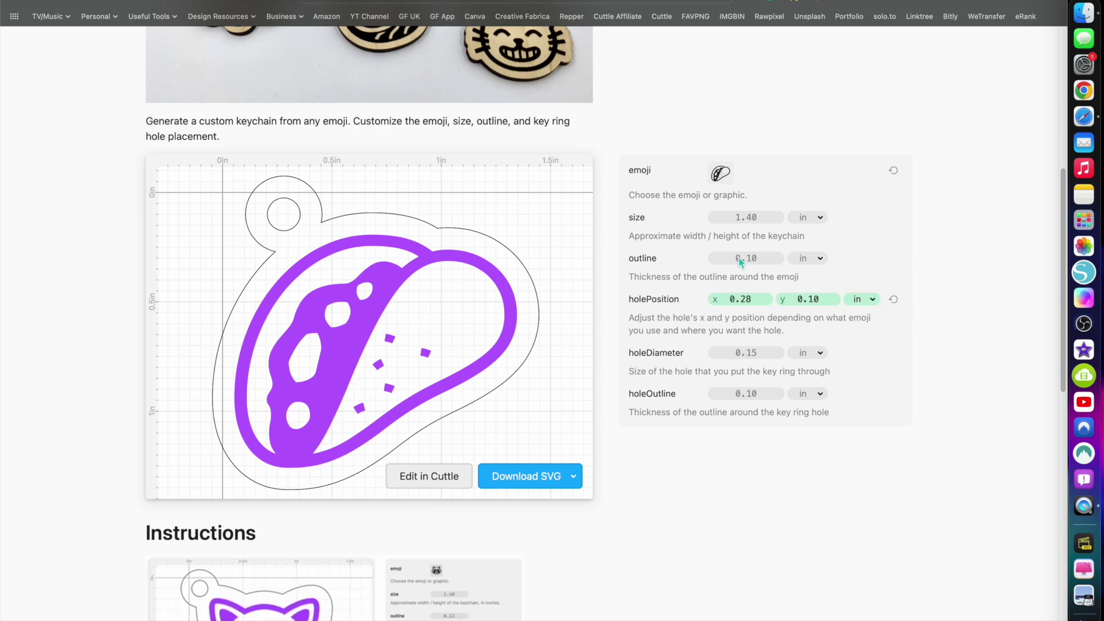
# - Shrink the keychain size to 1.27 in and adjust the emoji outline thickness
pyautogui.click(741, 216)
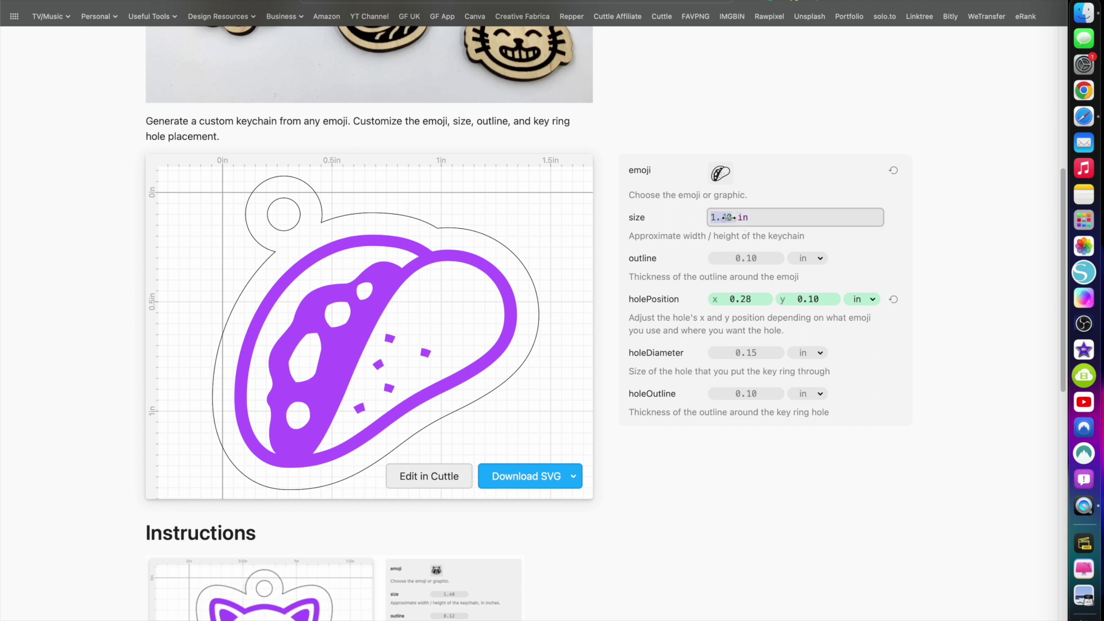
pyautogui.moveTo(722, 219); pyautogui.dragTo(698, 217)
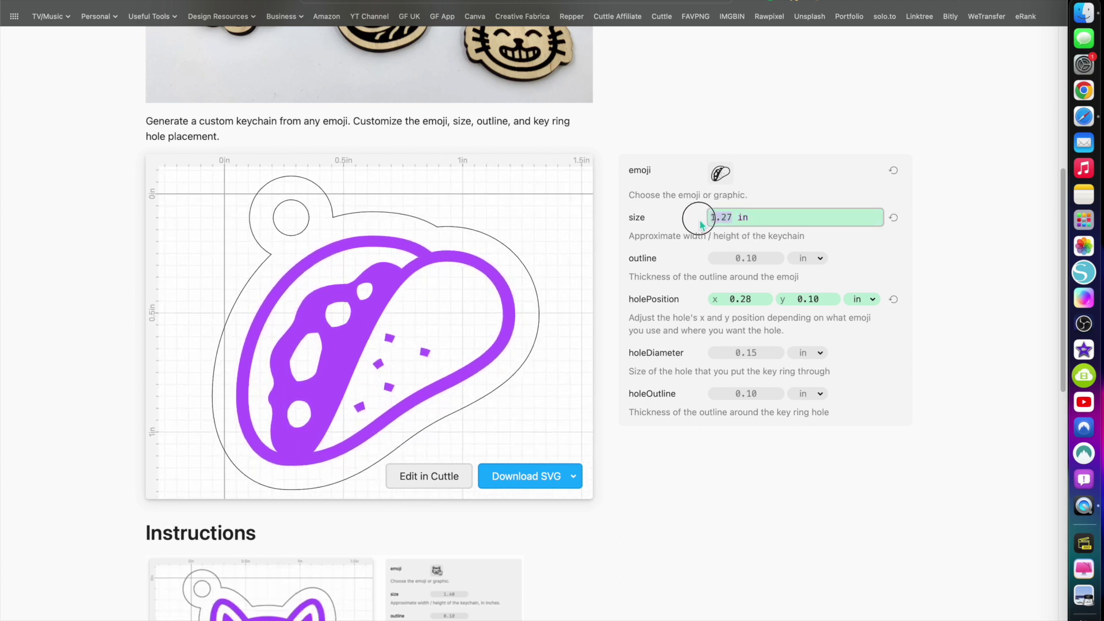
pyautogui.click(746, 260)
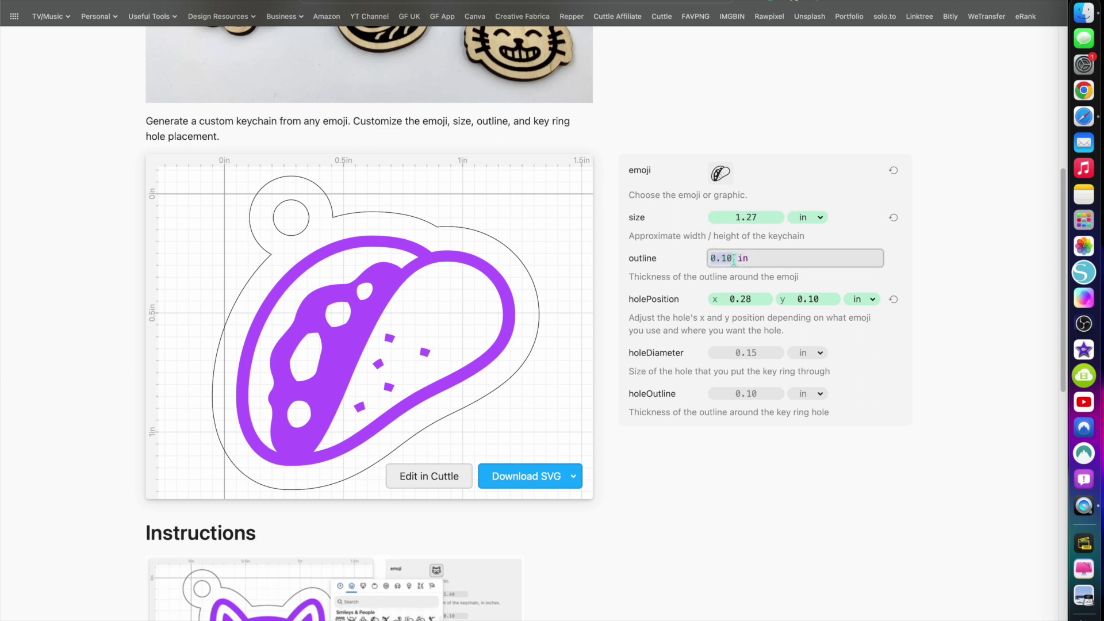
pyautogui.moveTo(720, 260)
pyautogui.mouseDown()
pyautogui.moveTo(784, 256)
pyautogui.moveTo(722, 277)
pyautogui.mouseUp()
# - Set the hole diameter to 0.18 in and its outline ring to 0.09 in
pyautogui.click(739, 356)
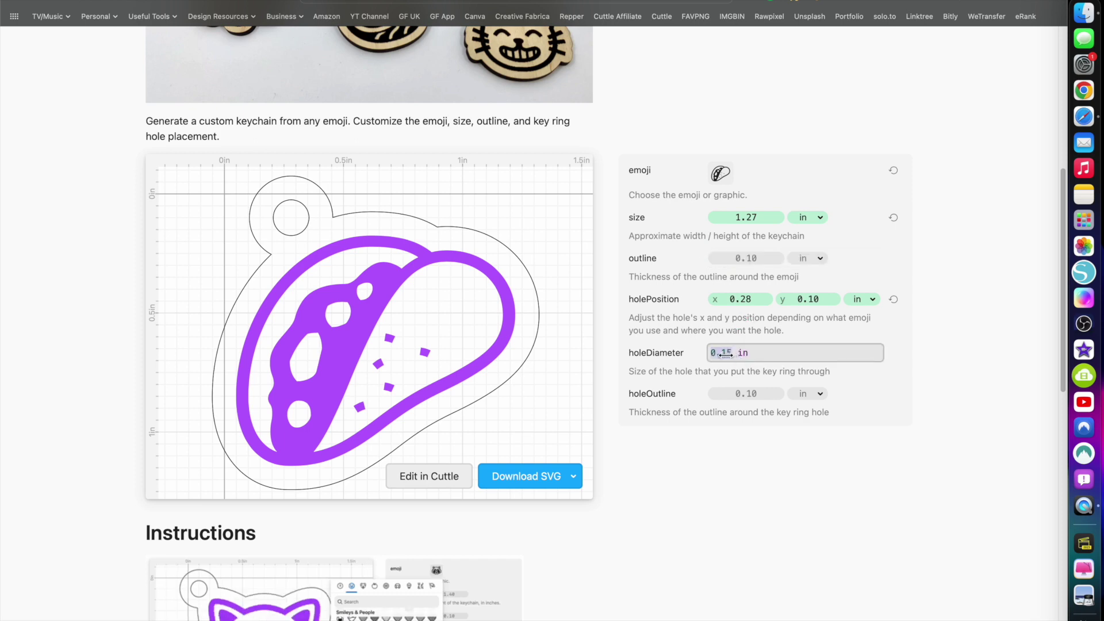
pyautogui.moveTo(726, 353); pyautogui.dragTo(731, 354)
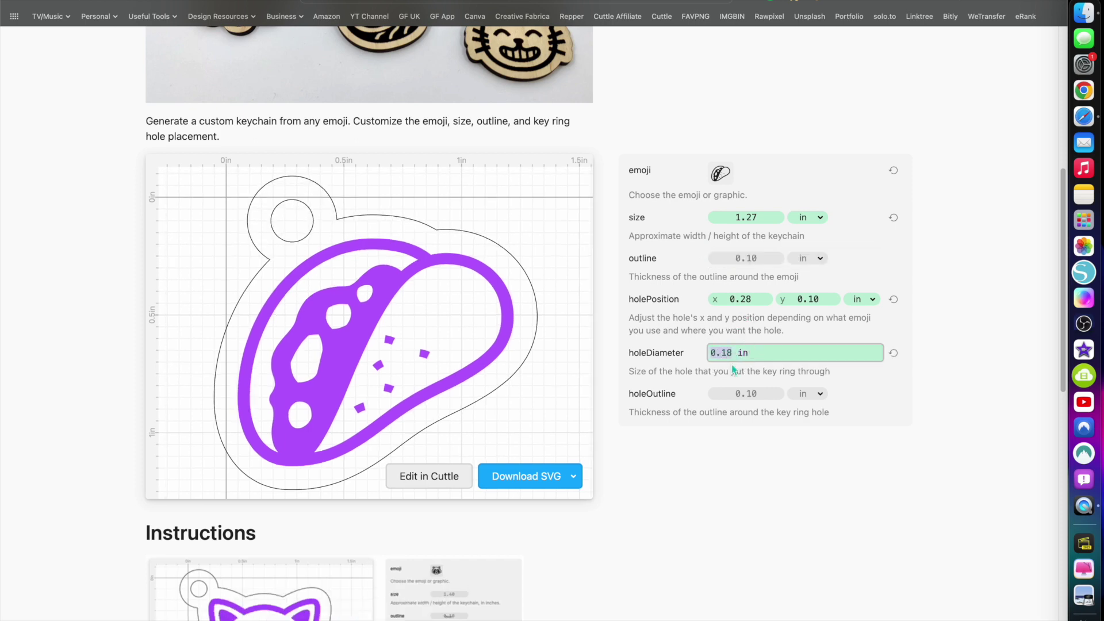
pyautogui.click(741, 393)
pyautogui.moveTo(730, 394); pyautogui.dragTo(728, 395)
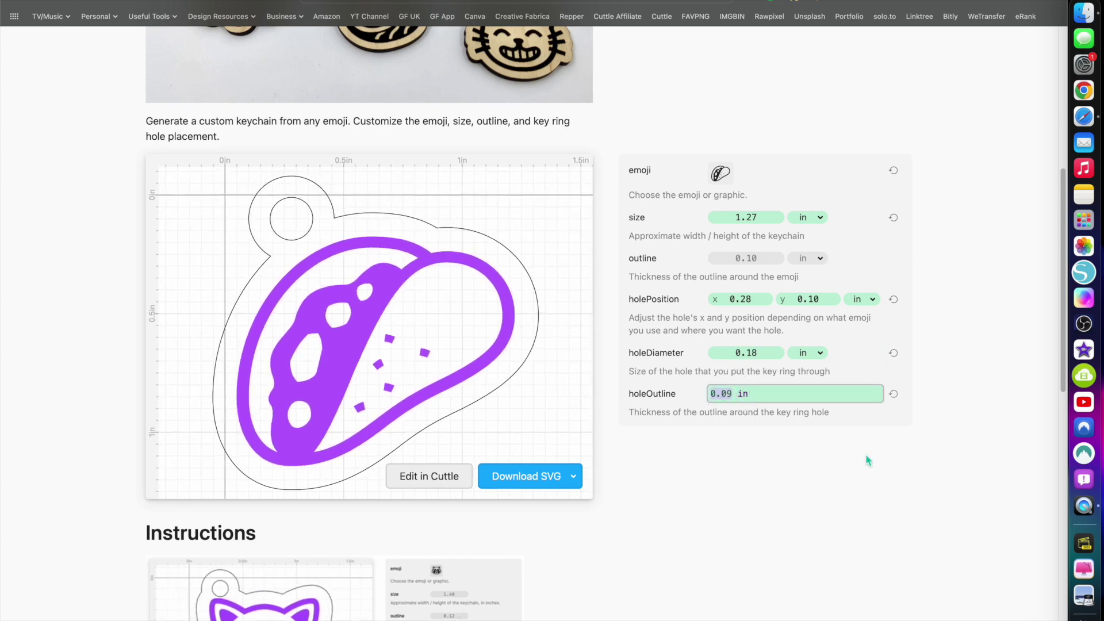
pyautogui.click(905, 499)
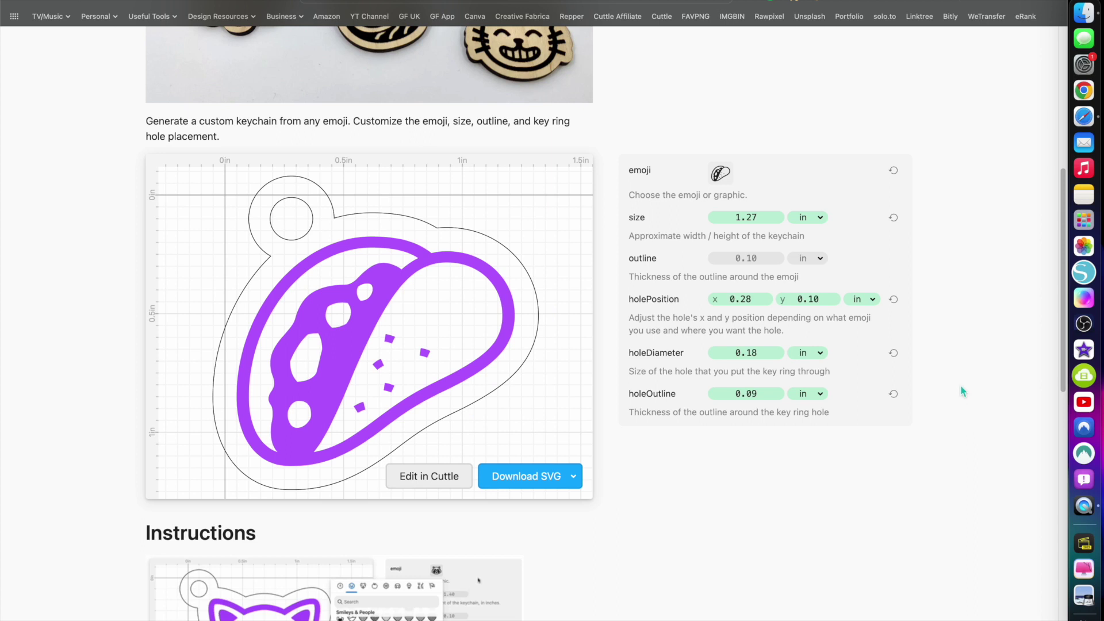
# - Replace the taco with the Hot Pepper emoji
pyautogui.click(721, 173)
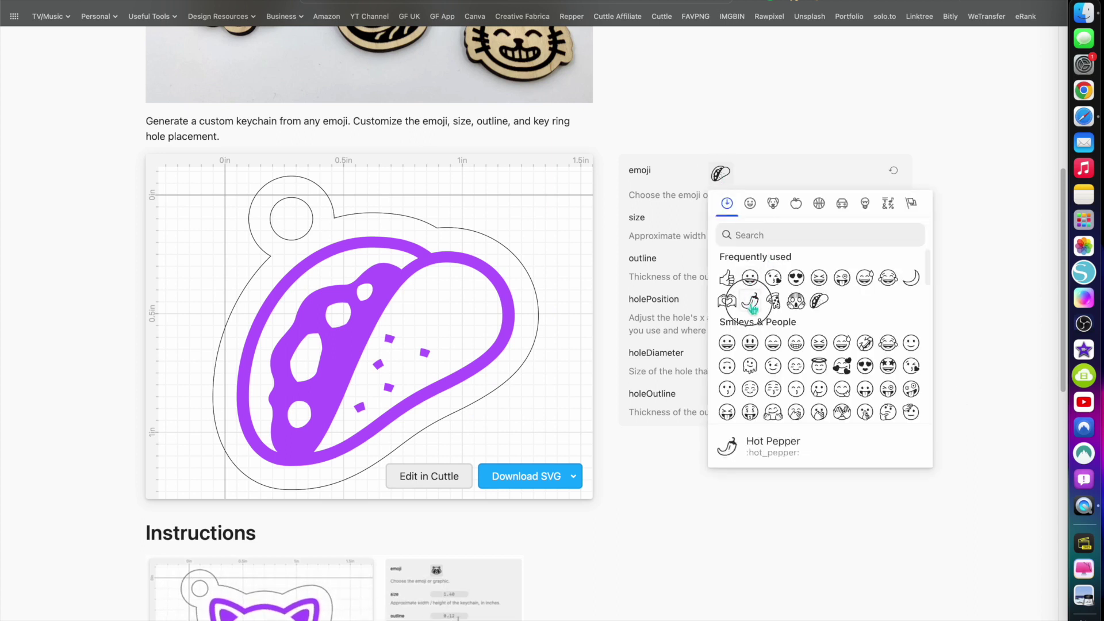
pyautogui.click(750, 301)
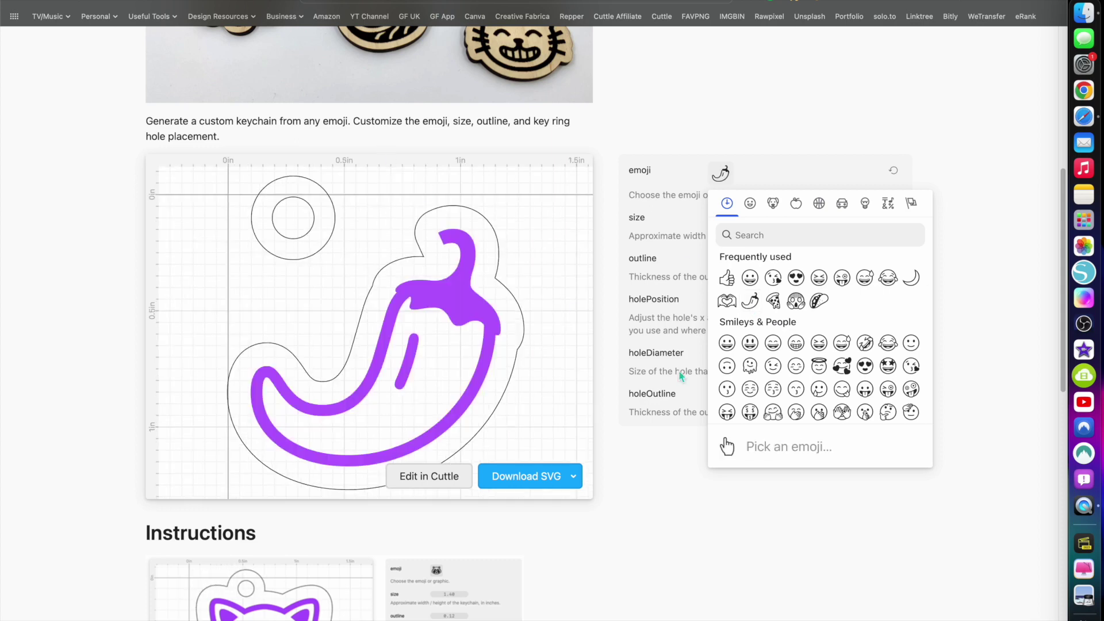
pyautogui.doubleClick(970, 549)
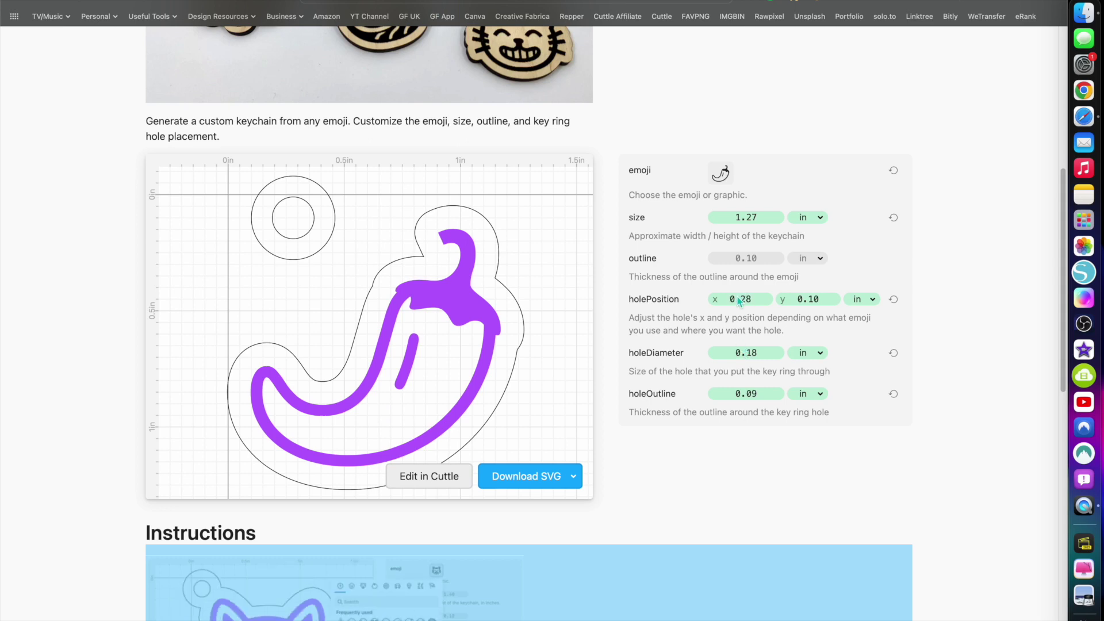
# - Reposition the hole to x 0.77, y 0.23 and thin its ring to 0.06 in
pyautogui.moveTo(740, 300); pyautogui.dragTo(821, 300)
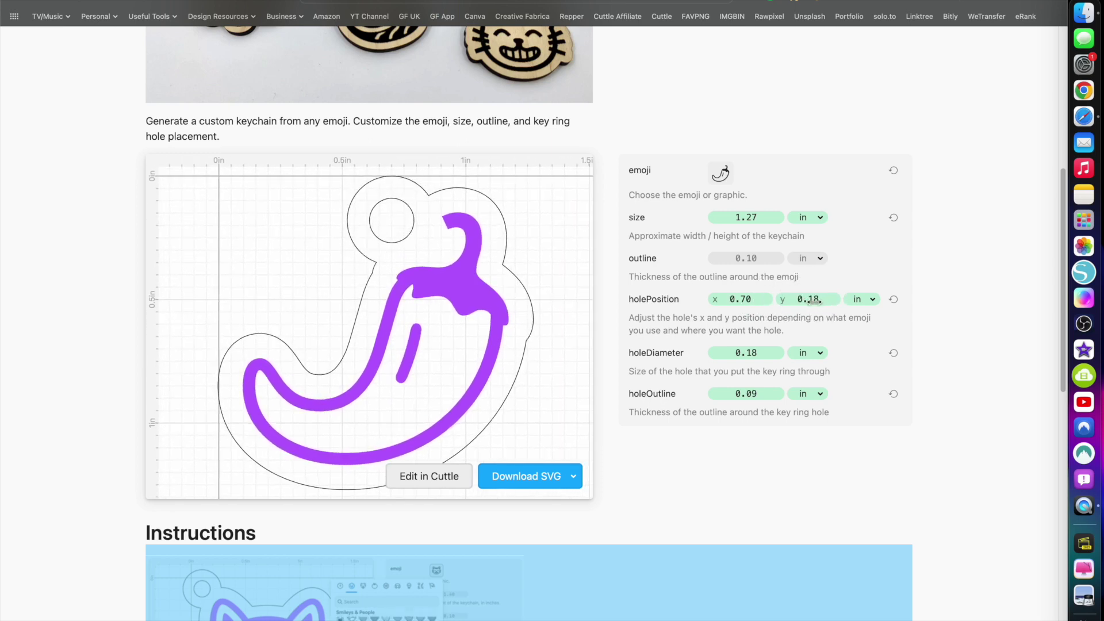
pyautogui.moveTo(735, 300); pyautogui.dragTo(755, 300)
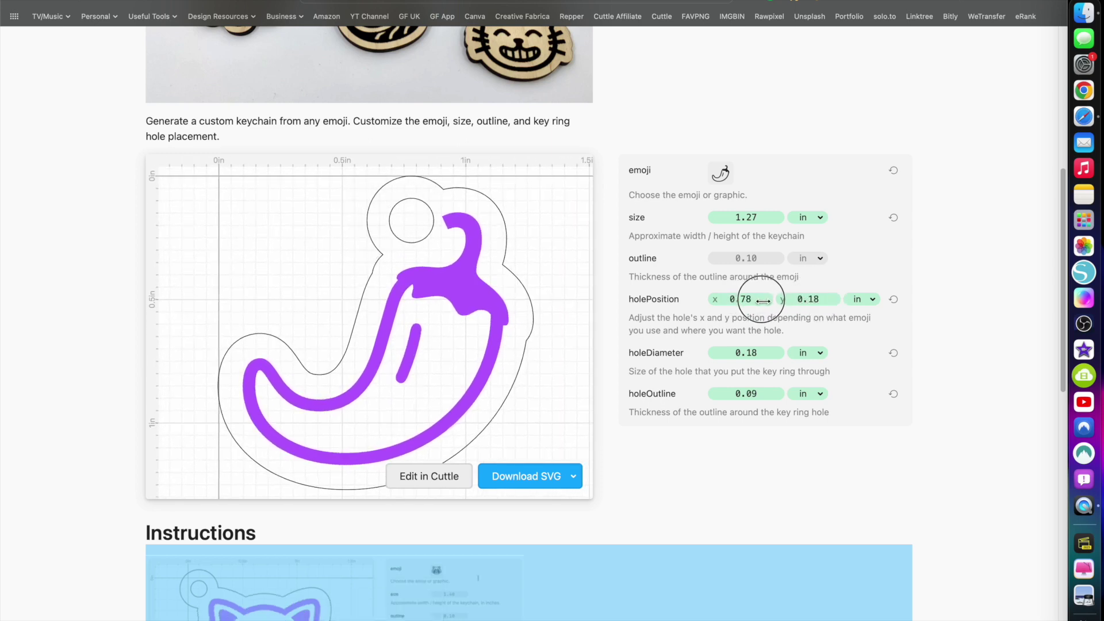
pyautogui.moveTo(762, 300); pyautogui.dragTo(807, 300)
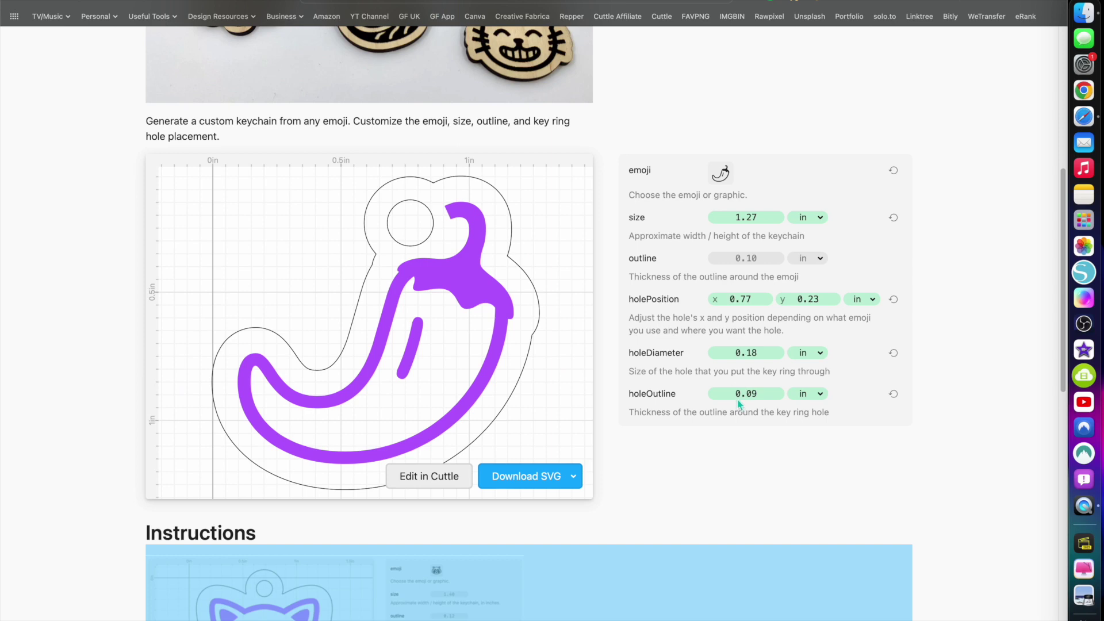
pyautogui.moveTo(742, 395); pyautogui.dragTo(735, 394)
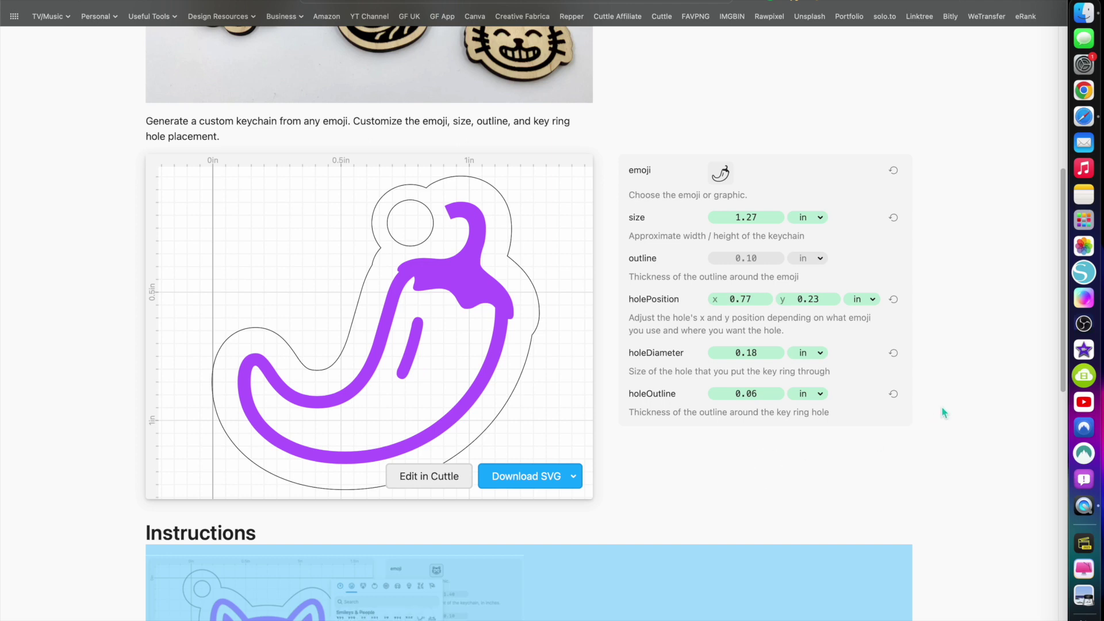
pyautogui.scroll(-2, 941, 406)
pyautogui.scroll(4, 941, 406)
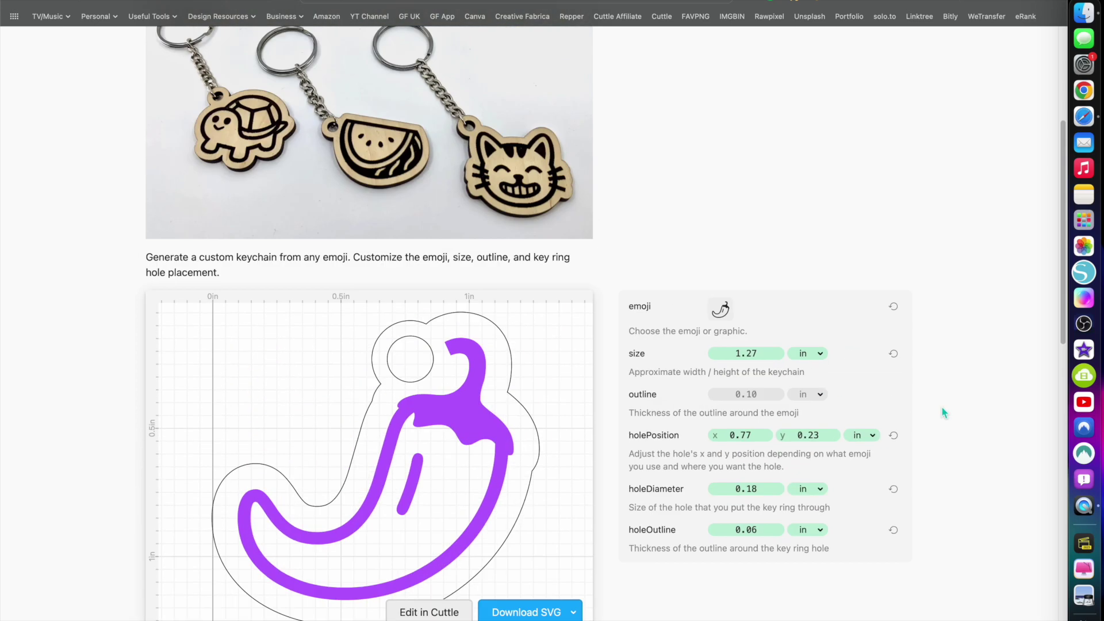
pyautogui.scroll(-2, 941, 410)
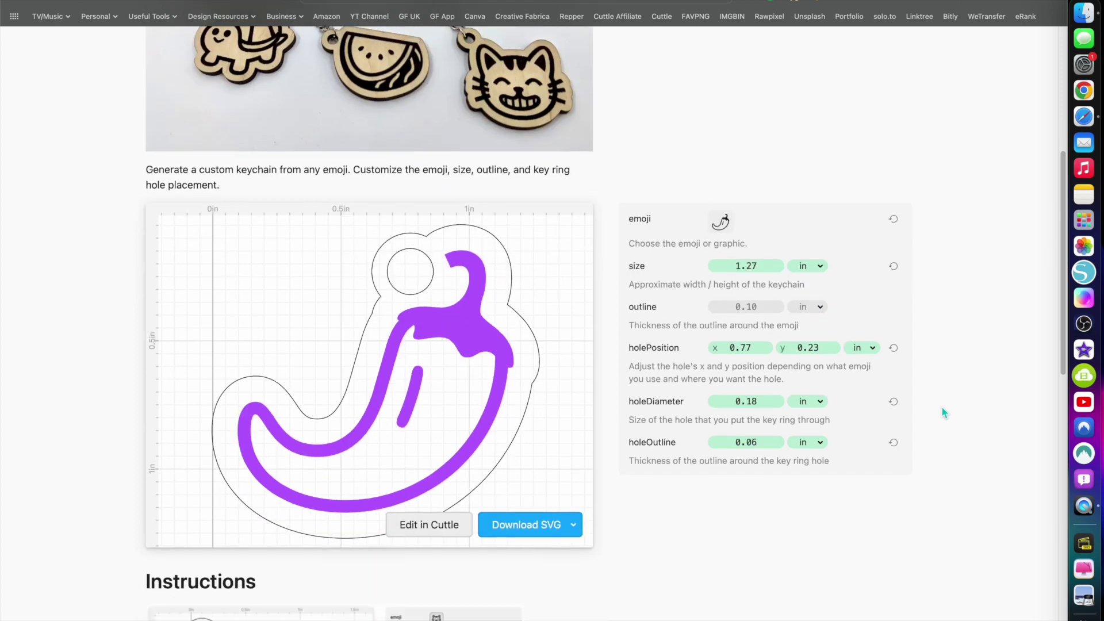
pyautogui.scroll(5, 941, 409)
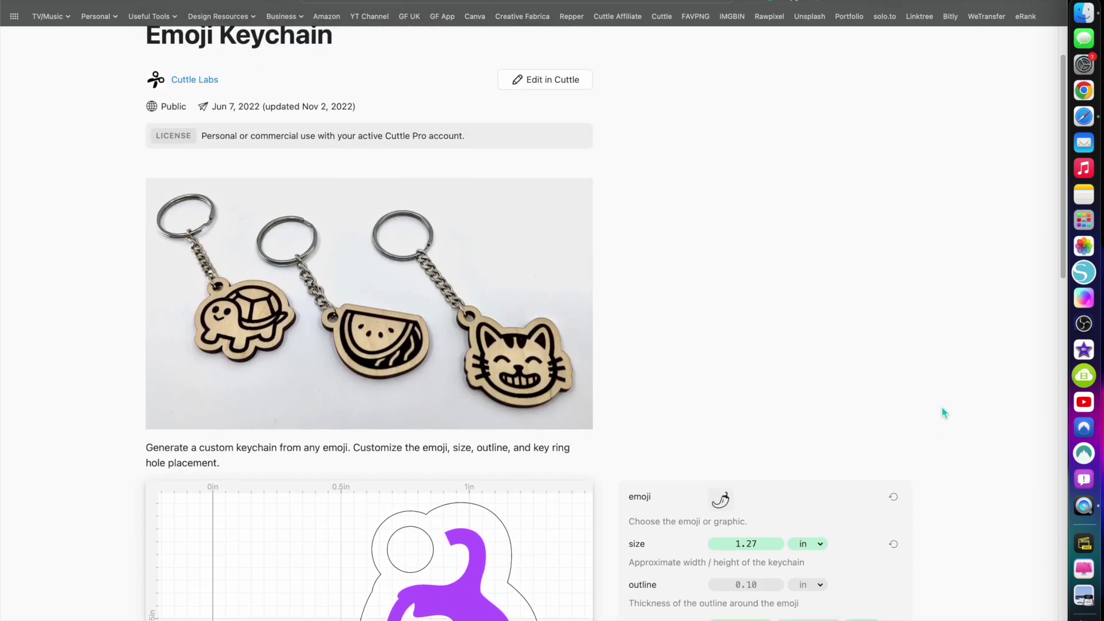